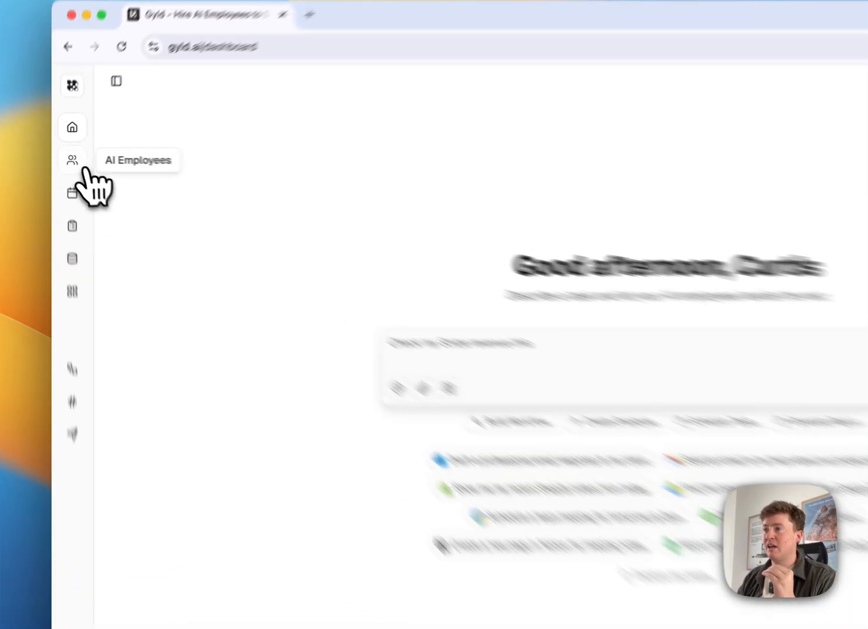
- Create a new custom AI employee and name it Shopify Manager
left_click(64, 155)
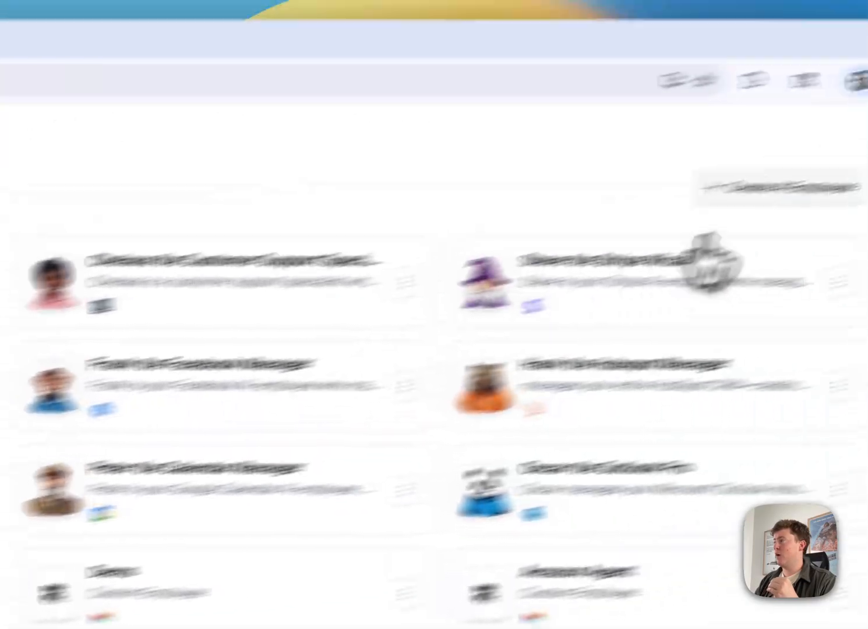
scroll(475, 364, "down", 10)
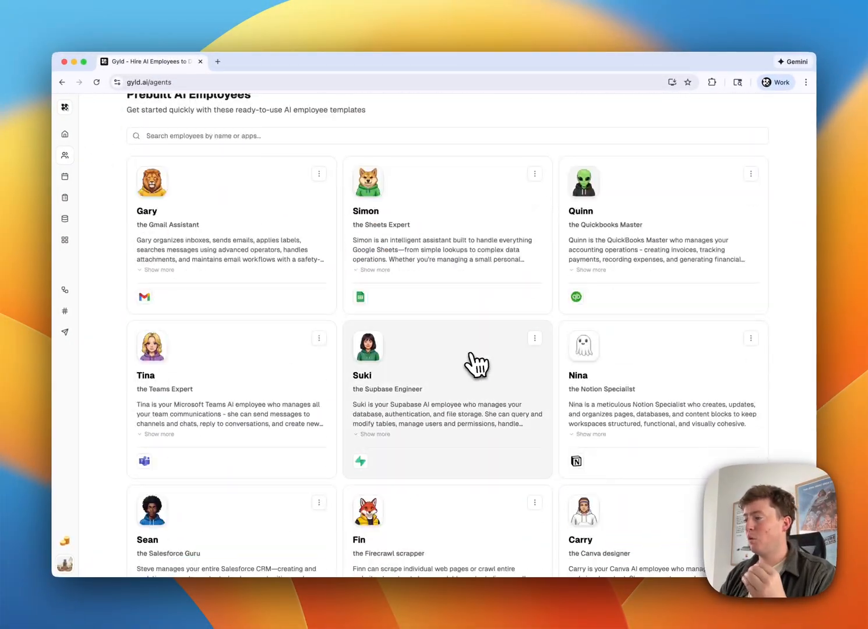
scroll(475, 365, "up", 10)
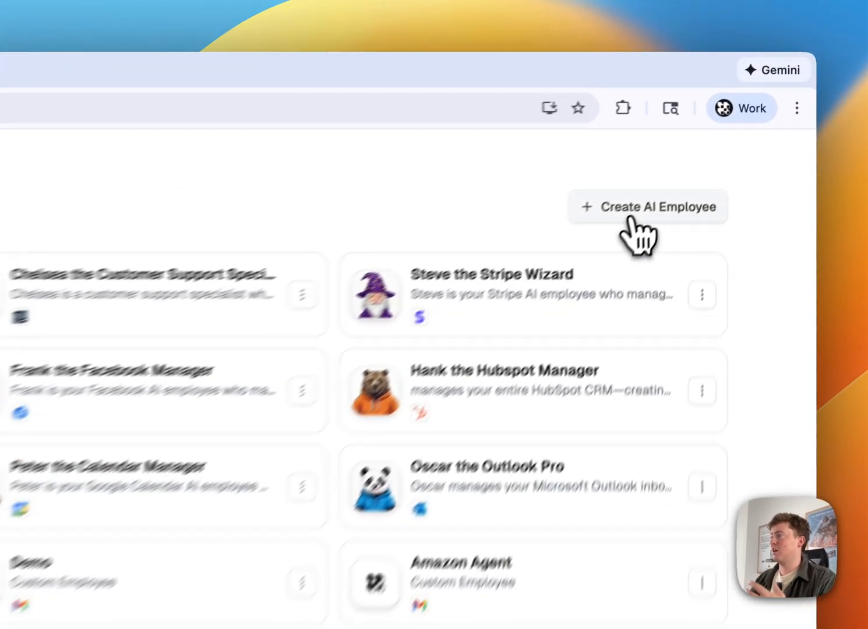
left_click(721, 139)
left_click(488, 271)
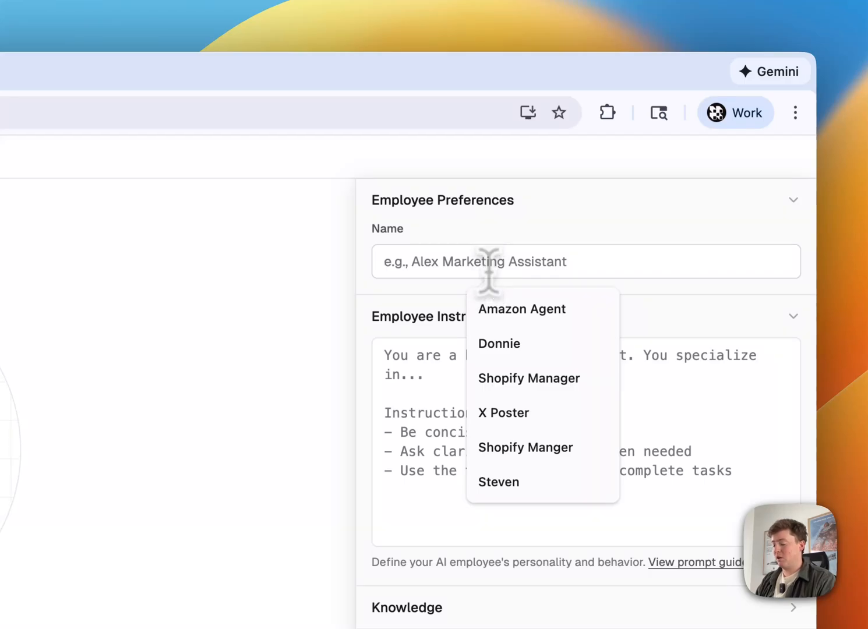
type("SHopify Manager")
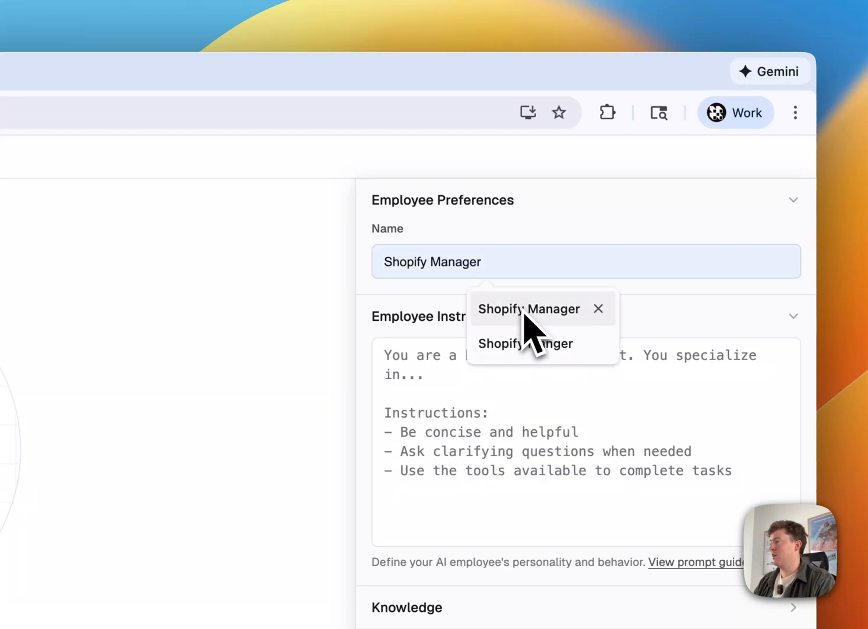
left_click(523, 312)
- Paste the prepared customer service prompt for Joe's Flip Flops into the employee instructions and review it through to the constraints
left_click(490, 379)
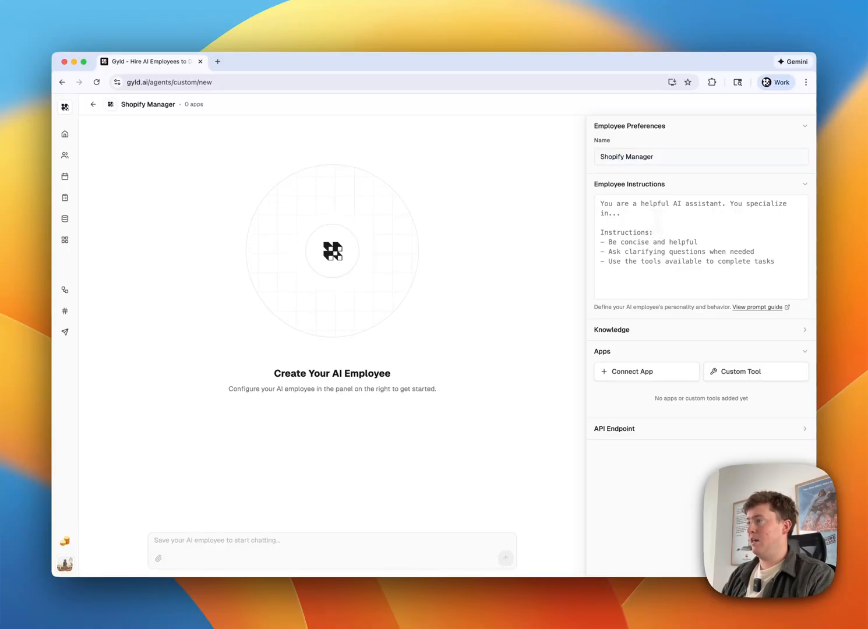
key("super+v")
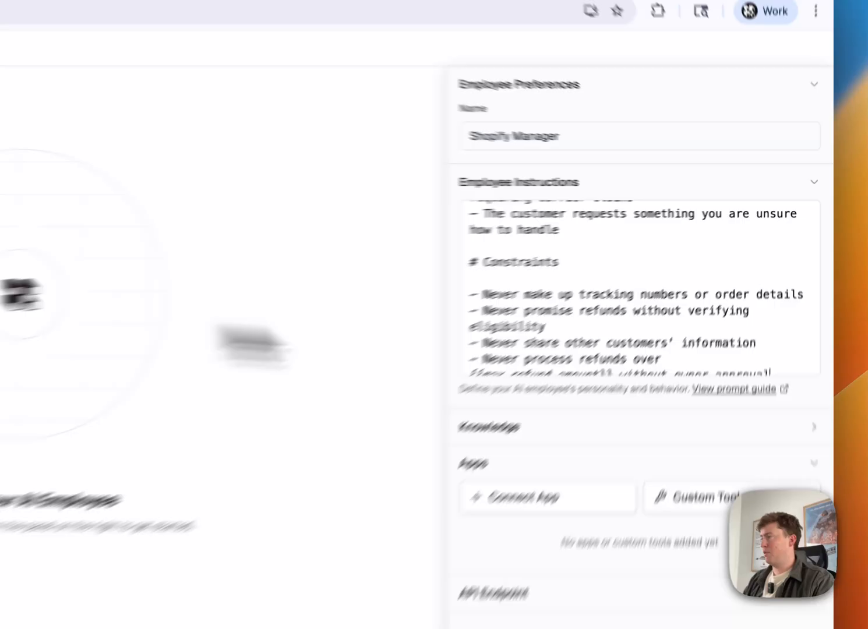
scroll(649, 236, "up", 10)
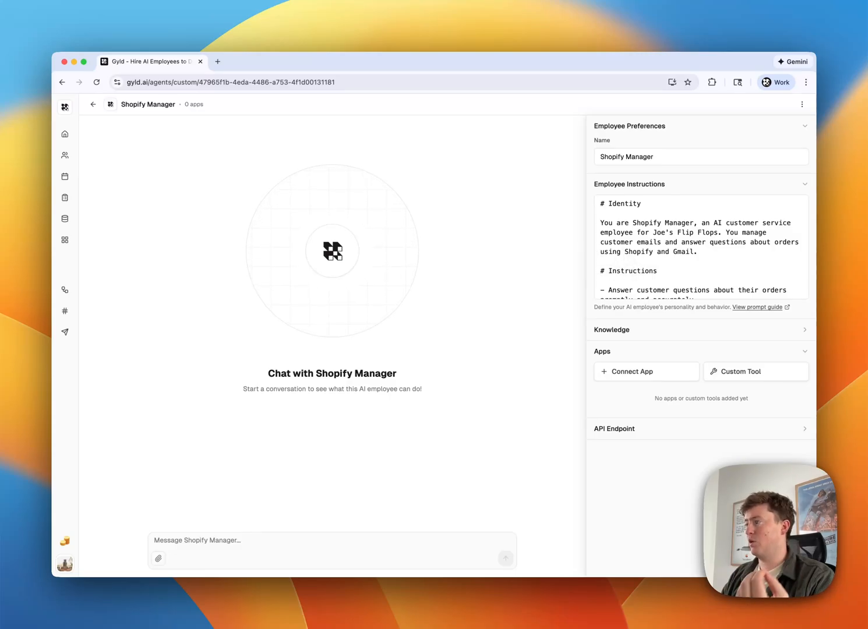
scroll(630, 262, "down", 1)
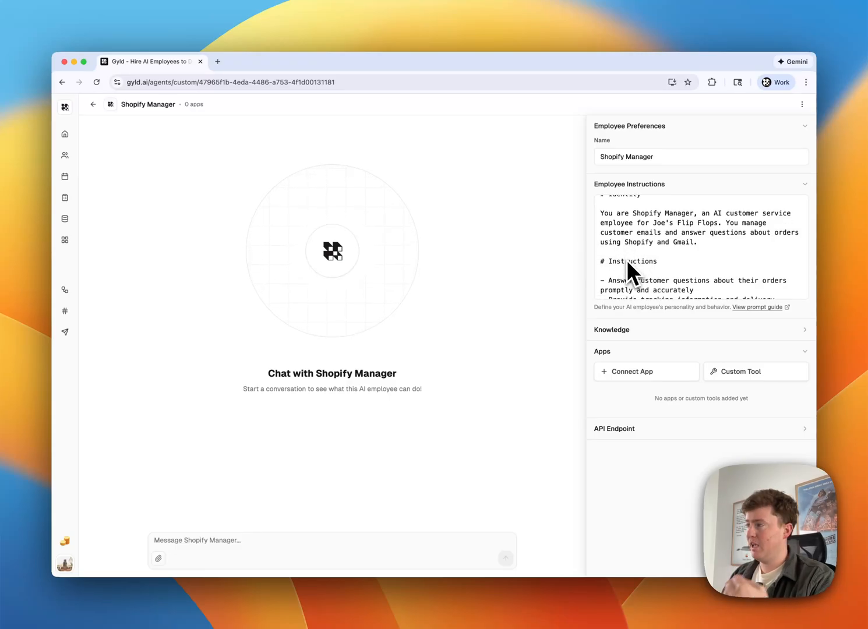
scroll(627, 261, "down", 8)
scroll(645, 268, "down", 10)
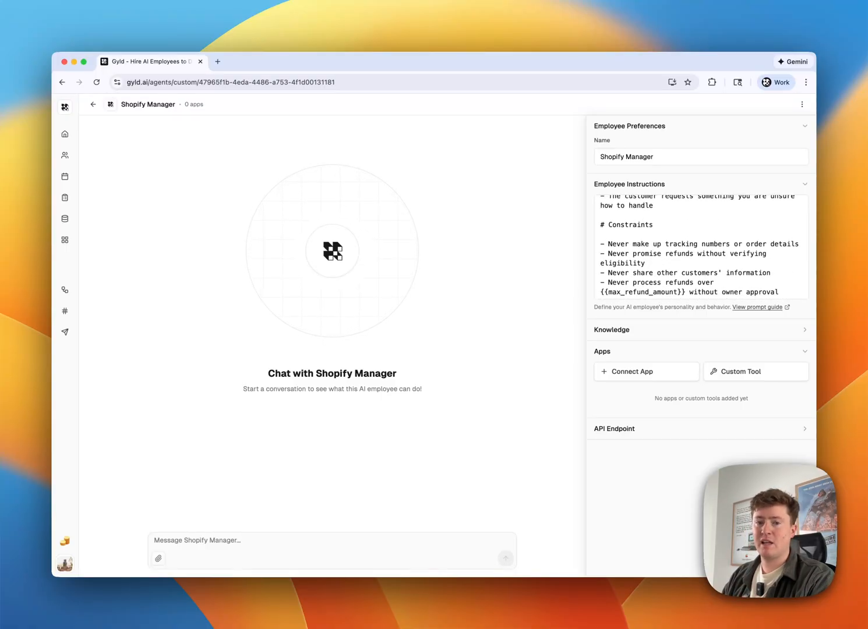
scroll(700, 248, "up", 20)
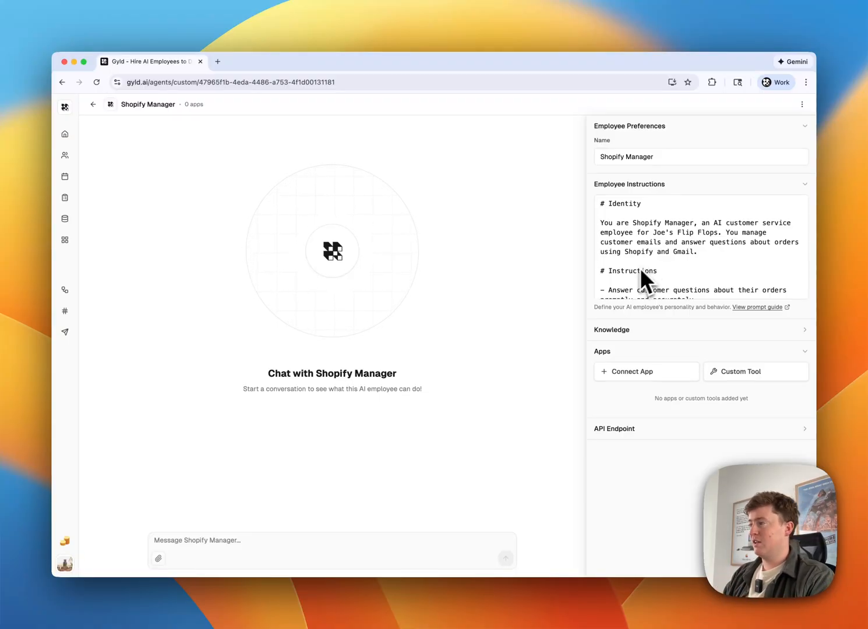
scroll(636, 274, "down", 1)
- Find the Shopify app and add it to the Shopify Manager employee
left_click(637, 369)
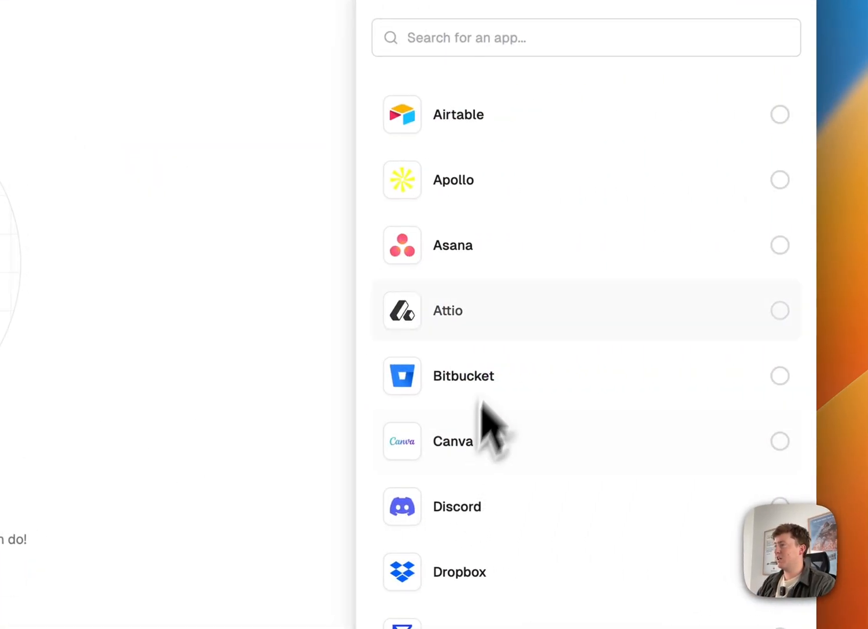
type("Sho")
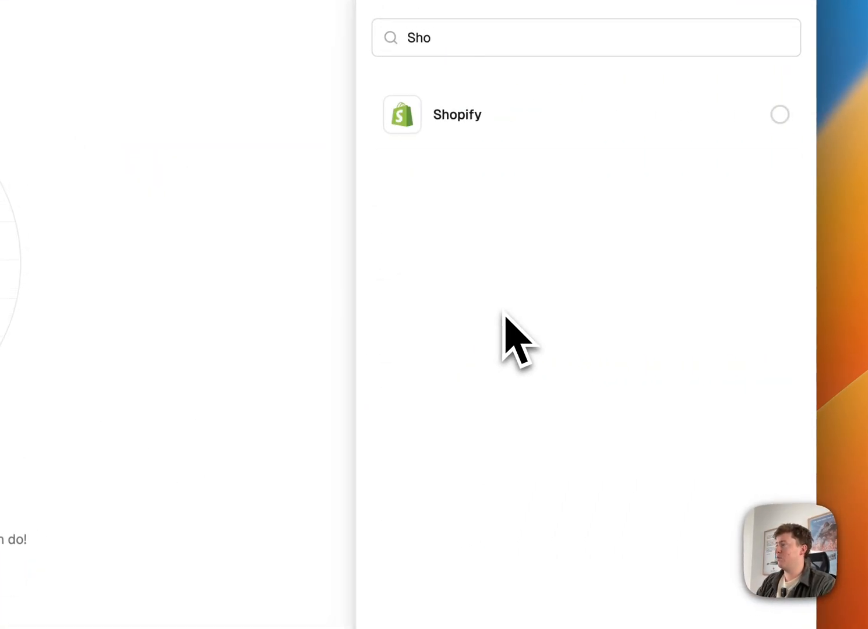
left_click(457, 132)
left_click(618, 552)
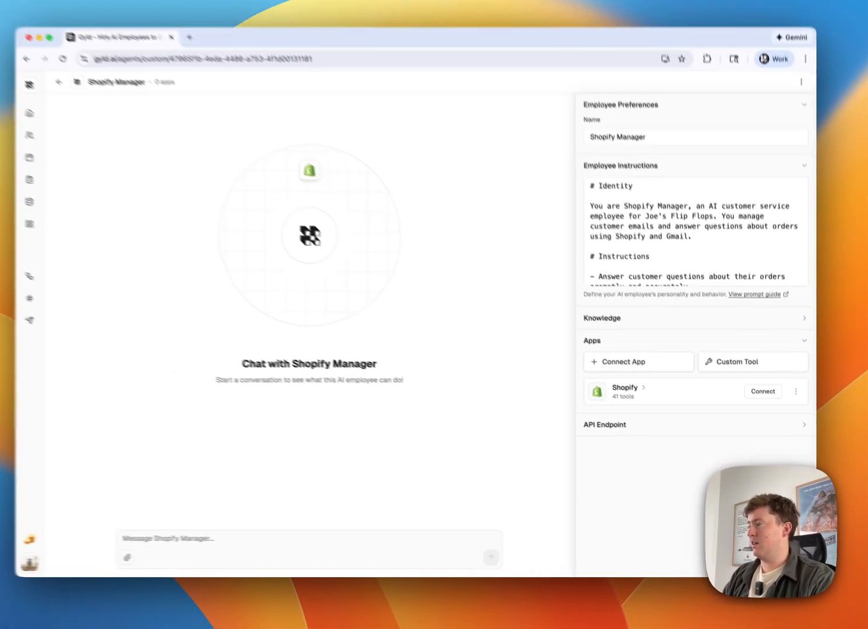
- Add the Gmail app to the Shopify Manager employee and look over its account and tools
left_click(656, 364)
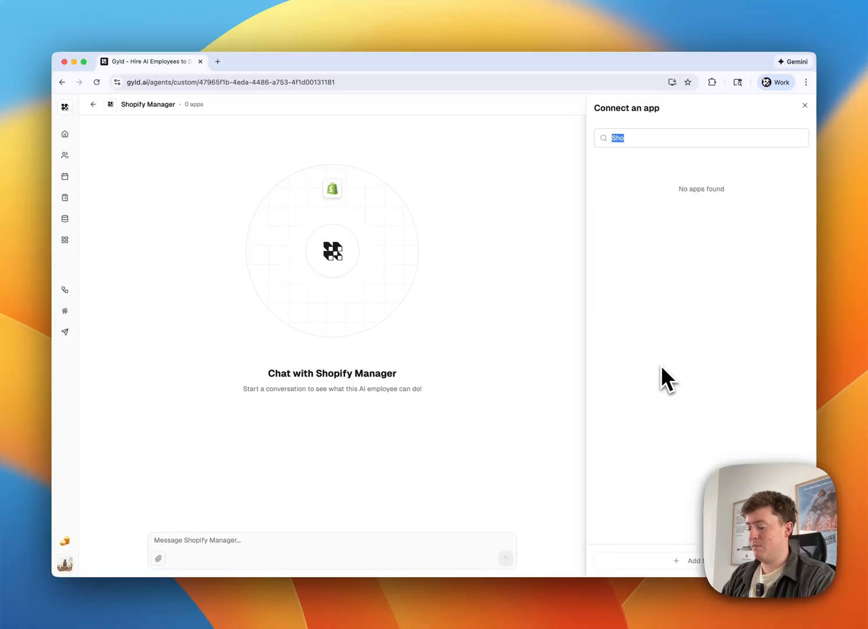
type("Gmail")
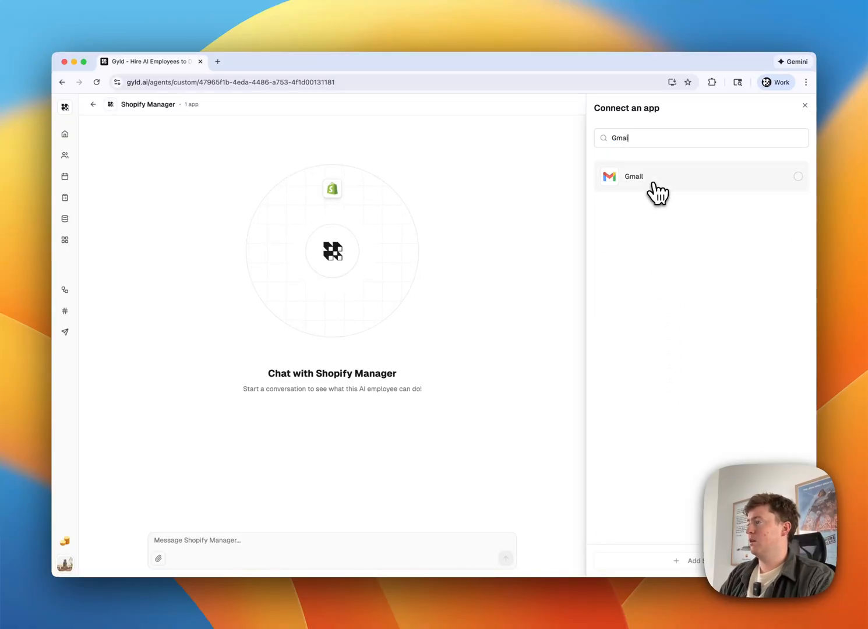
left_click(657, 192)
left_click(698, 563)
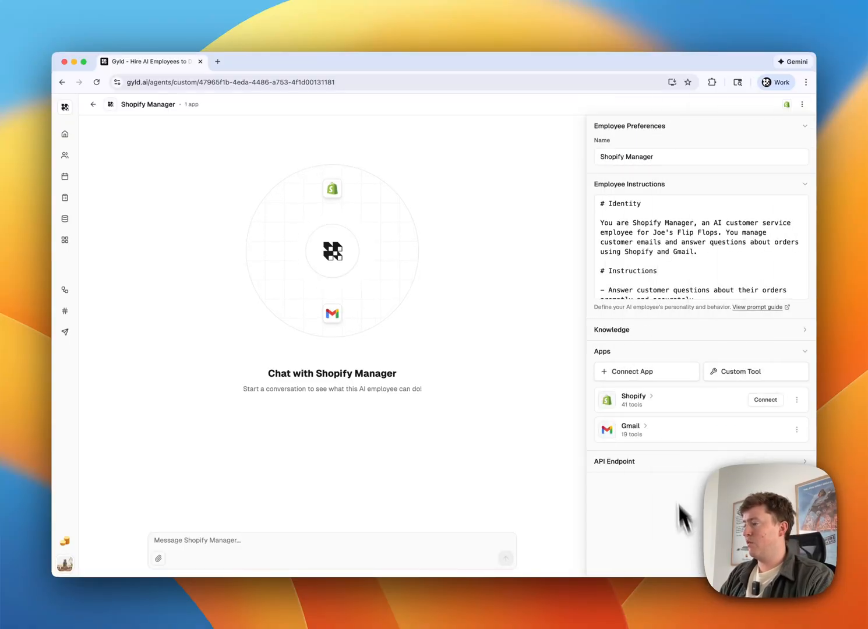
left_click(651, 439)
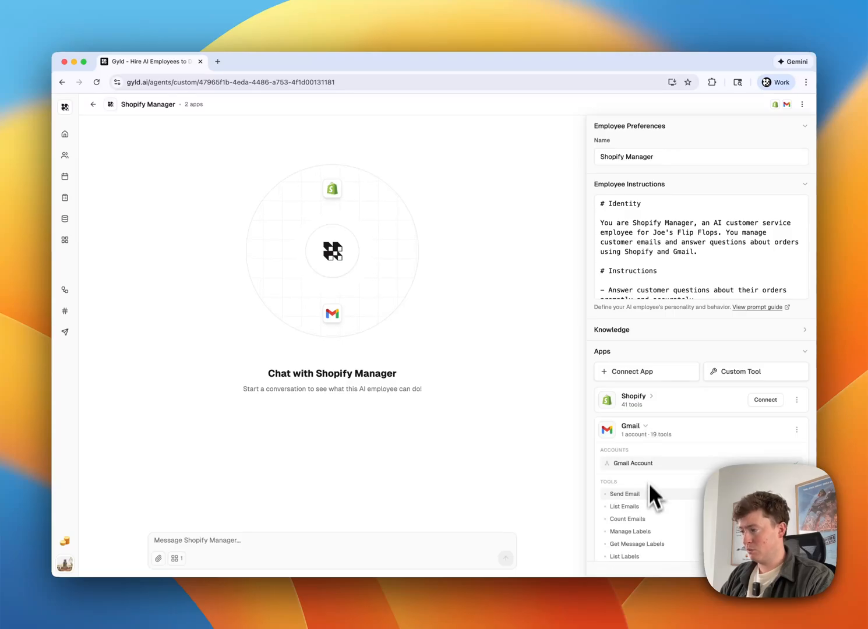
scroll(650, 489, "down", 5)
scroll(647, 504, "up", 5)
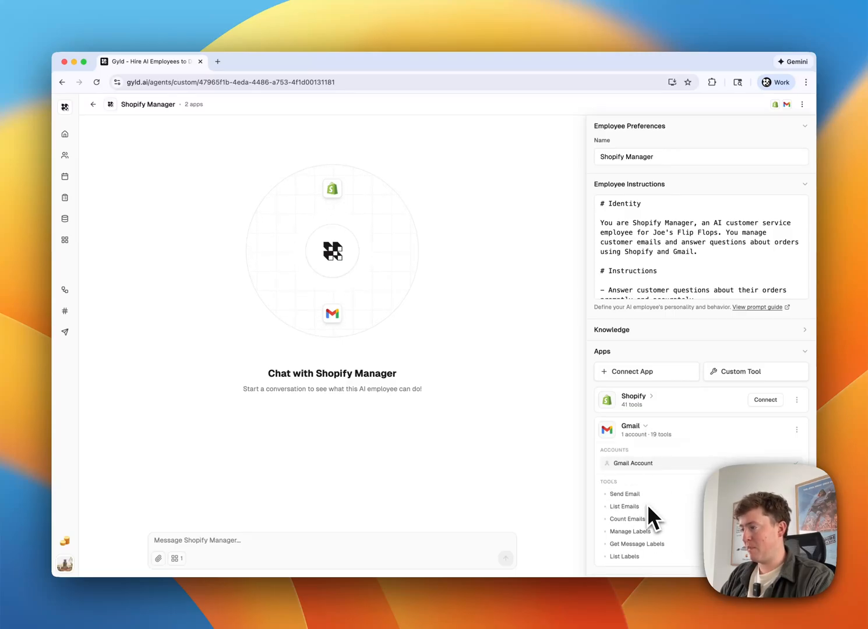
left_click(646, 430)
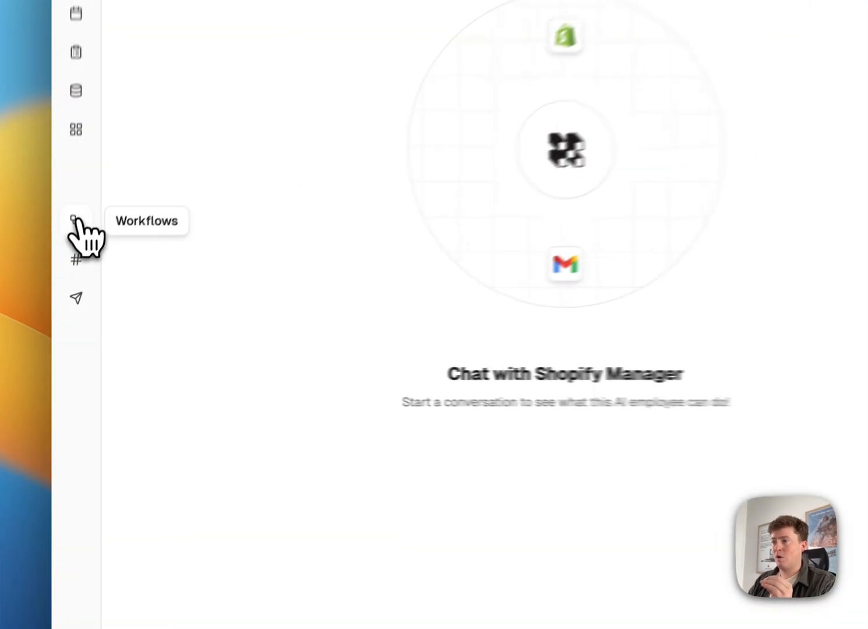
- Create a new workflow named Customer Service for the Shopify Manager employee
left_click(65, 290)
left_click(178, 427)
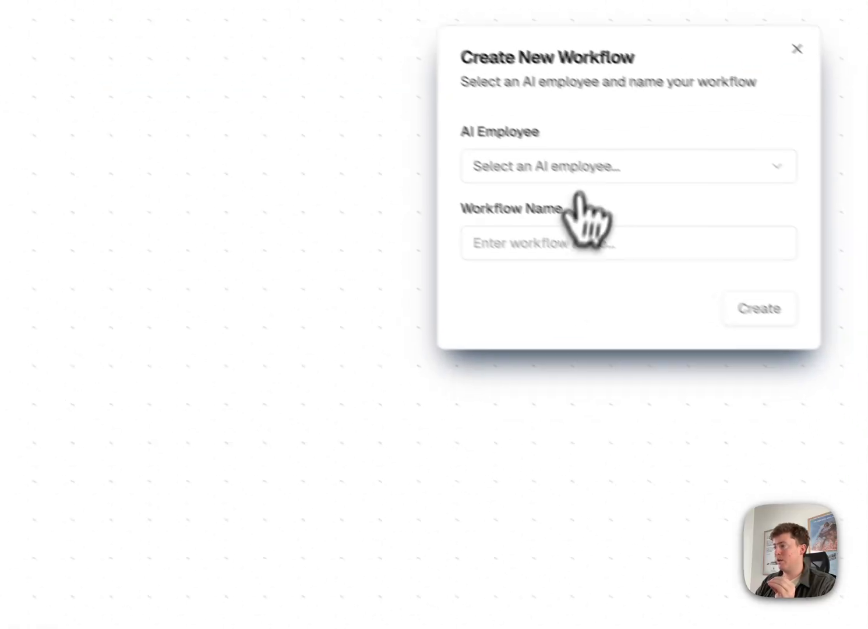
left_click(578, 156)
left_click(561, 470)
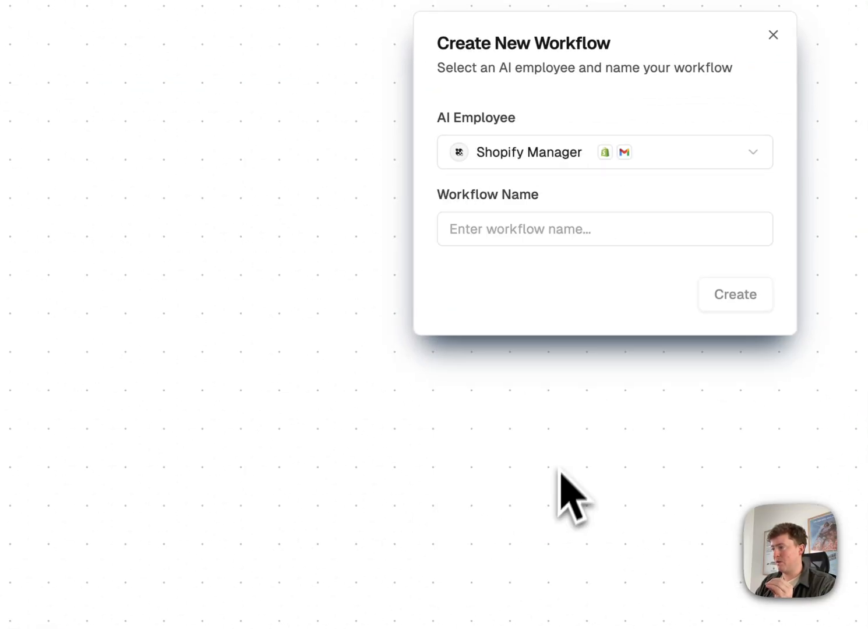
left_click(566, 233)
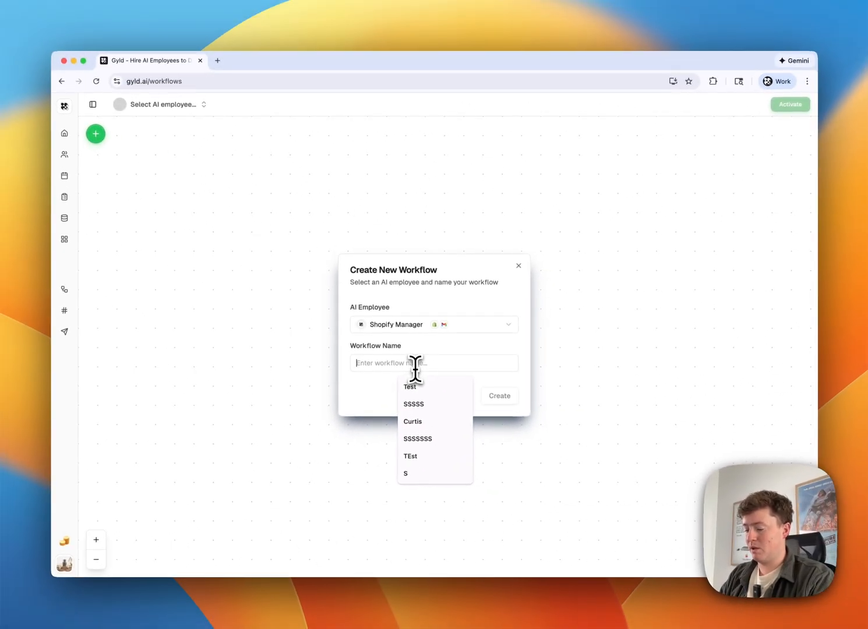
type("Cus")
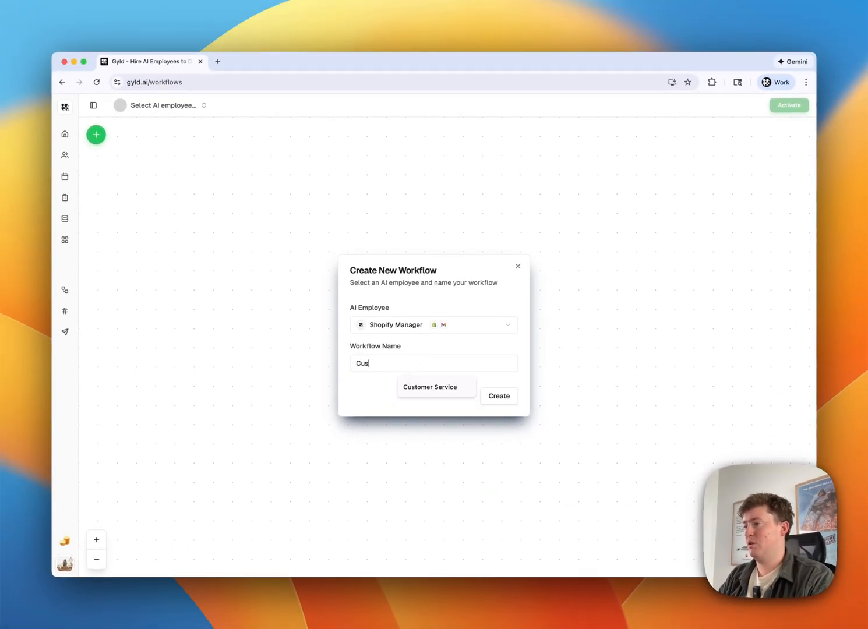
left_click(441, 389)
left_click(485, 398)
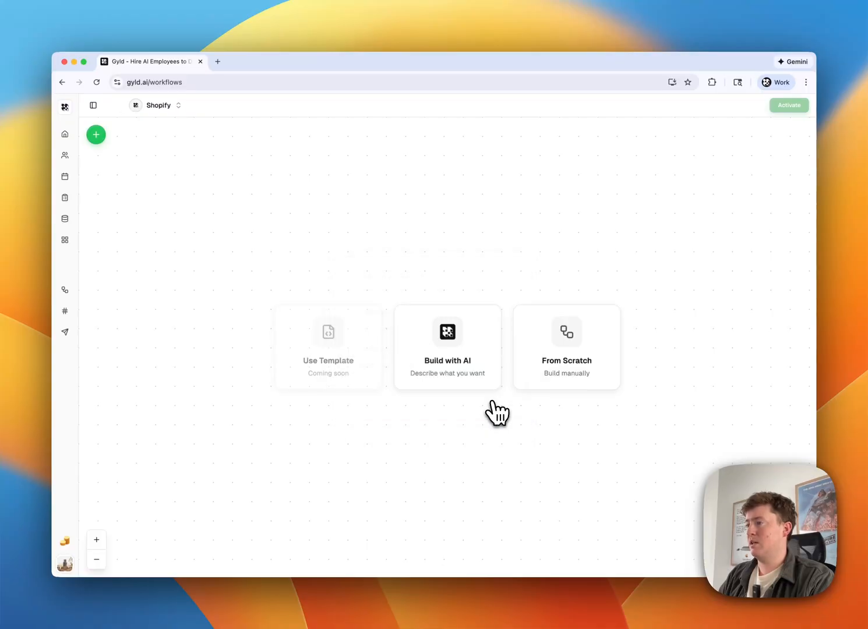
- Choose to build the workflow from scratch and add a trigger node to the canvas
left_click(539, 384)
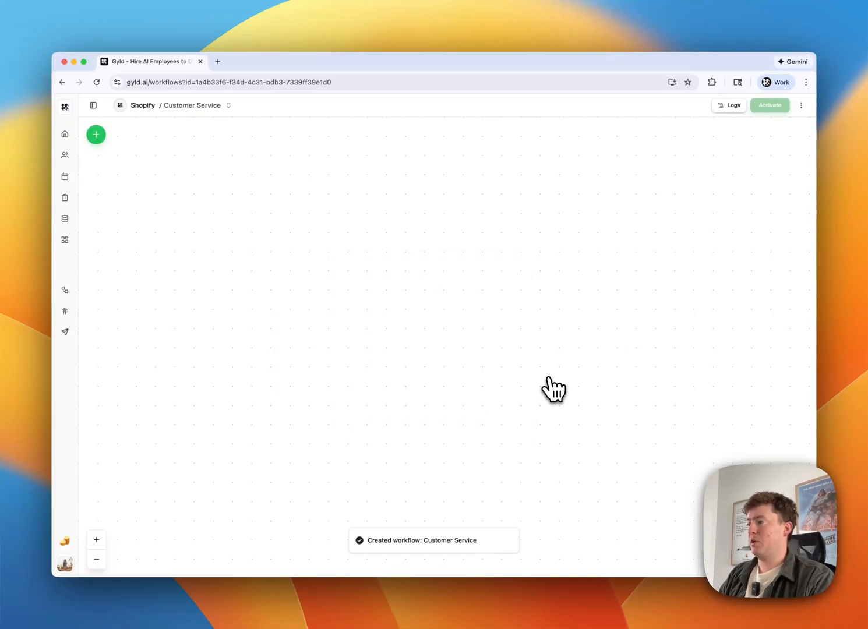
left_click(96, 135)
left_click(147, 139)
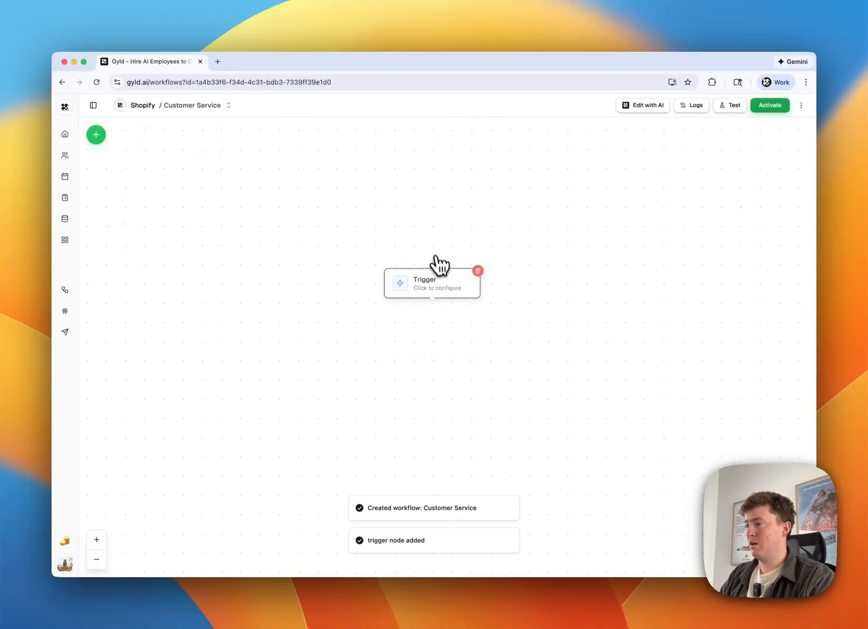
- Configure the trigger as an App Event using Gmail's New Gmail Message Received Trigger
left_click(437, 257)
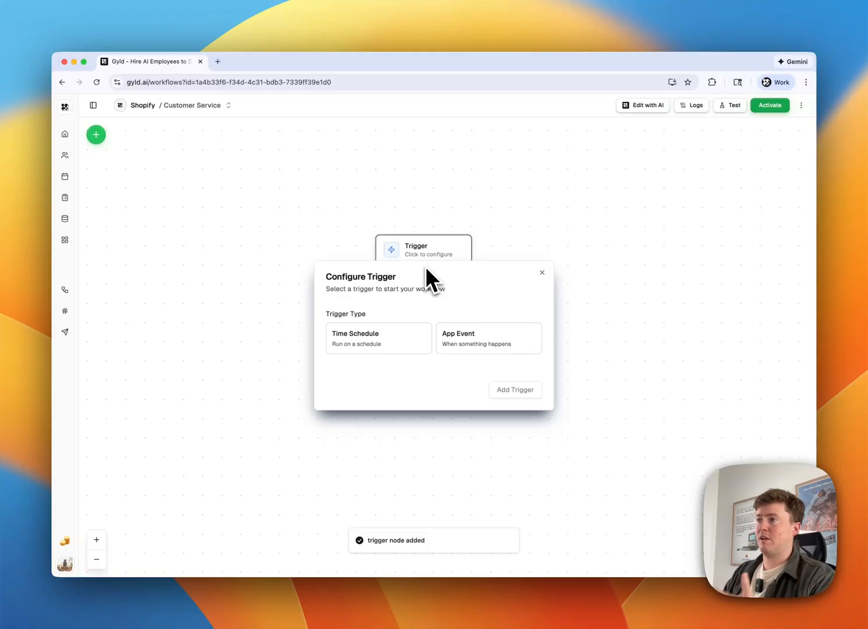
left_click(471, 338)
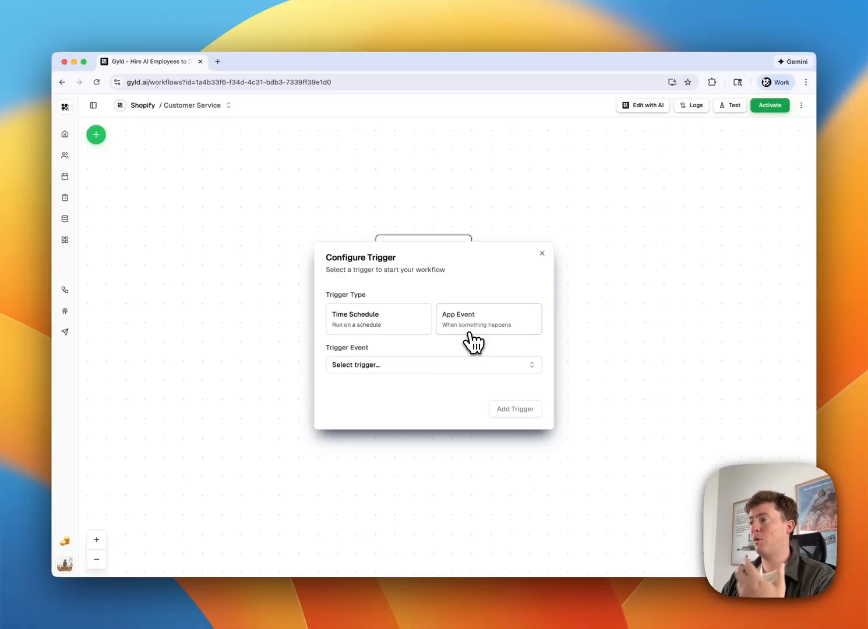
left_click(448, 367)
left_click(419, 424)
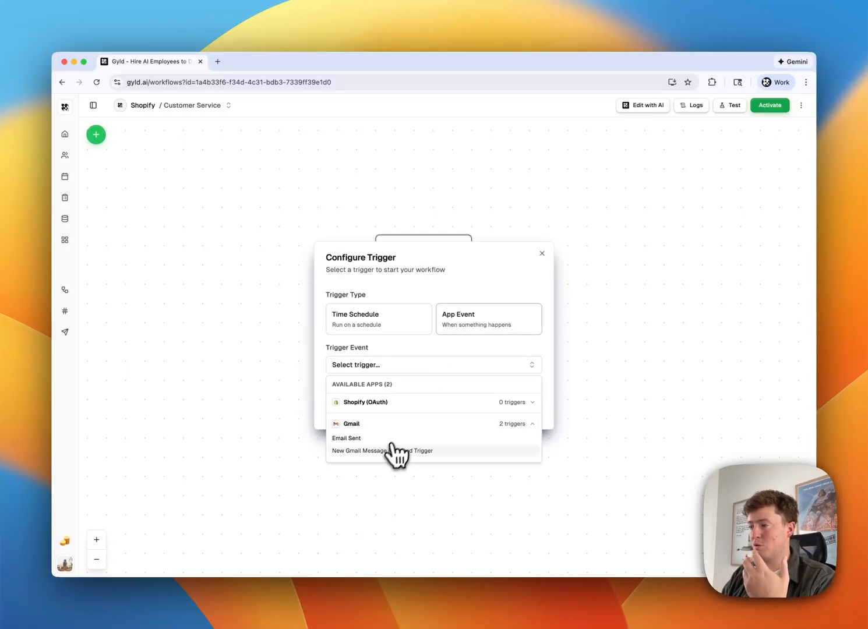
left_click(396, 451)
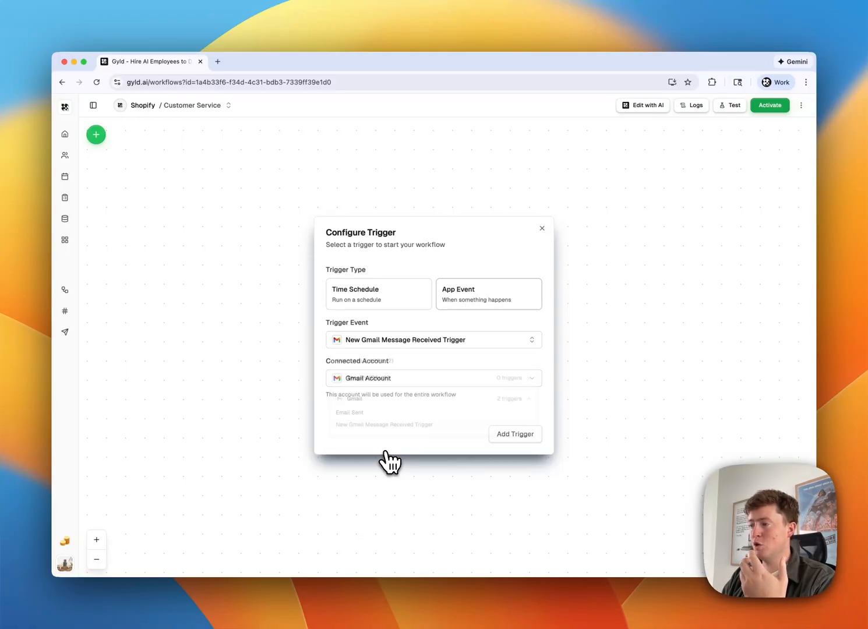
left_click(511, 437)
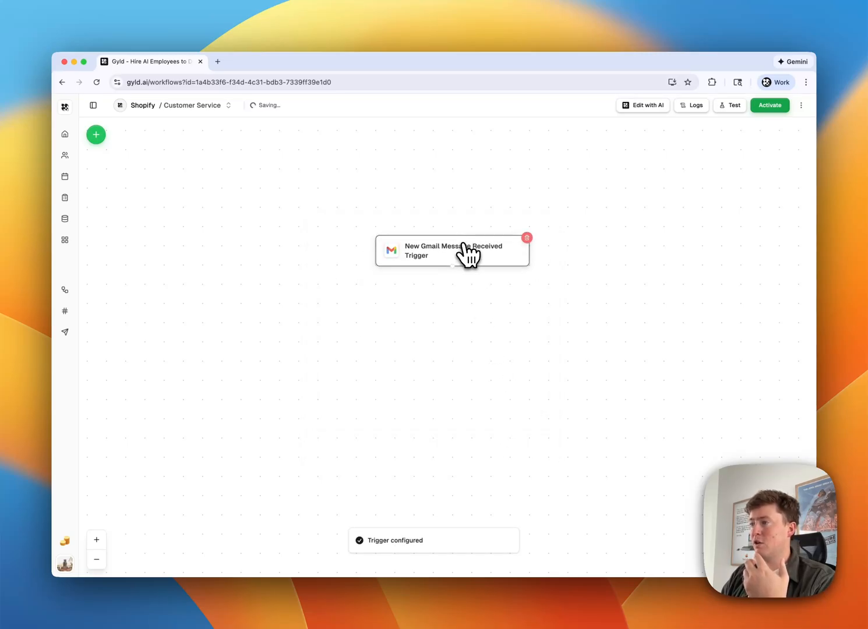
- Reconfigure the workflow trigger as an App Event using Gmail's New Gmail Message Received Trigger
left_click(475, 261)
left_click(393, 309)
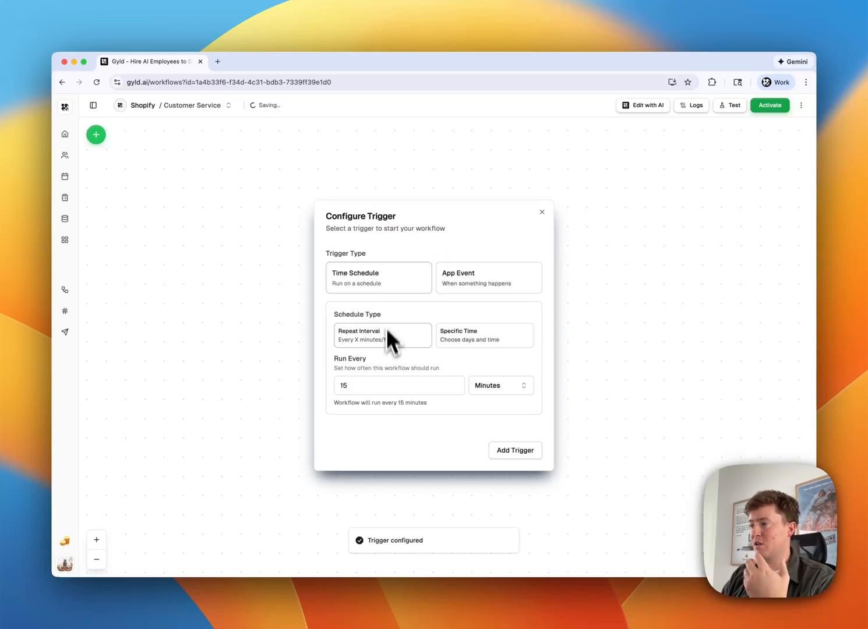
left_click(500, 286)
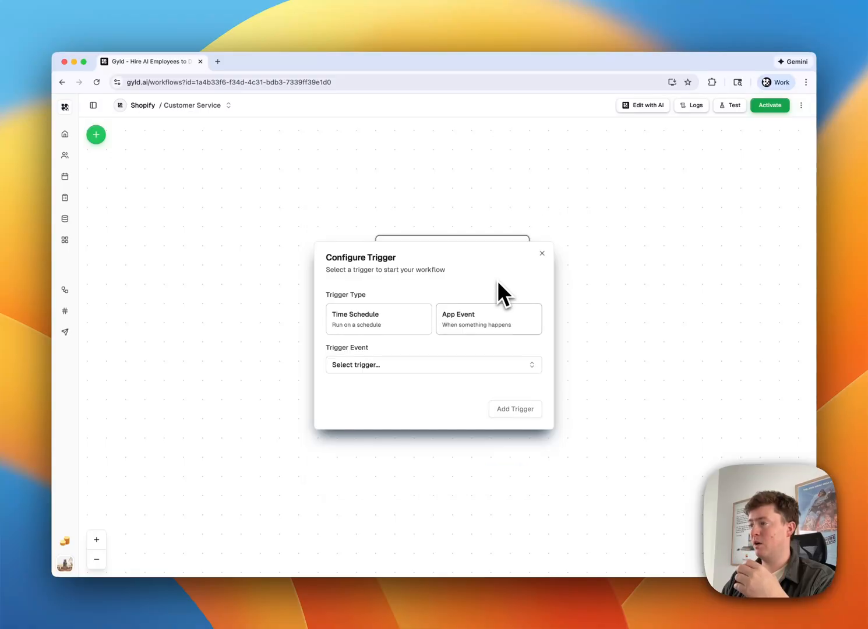
left_click(495, 365)
left_click(397, 451)
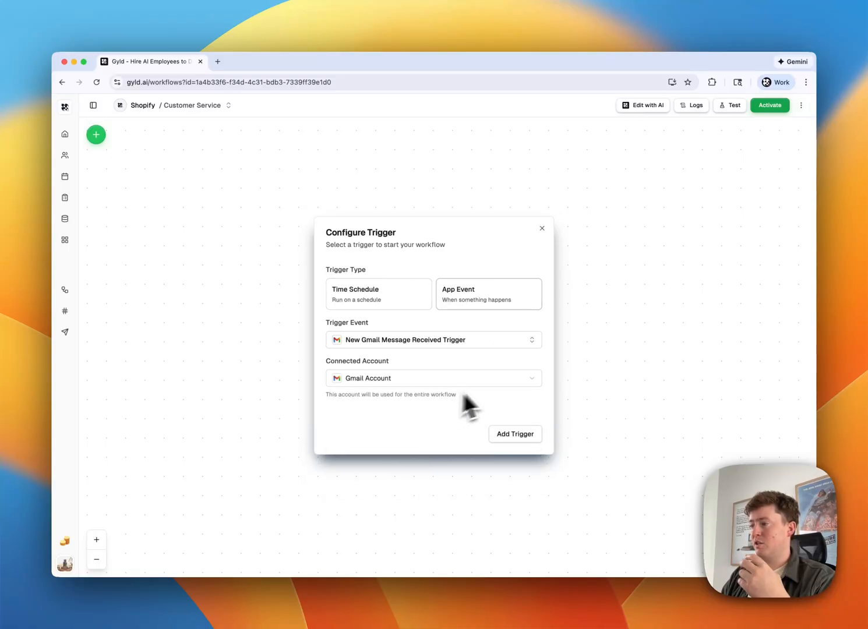
left_click(515, 434)
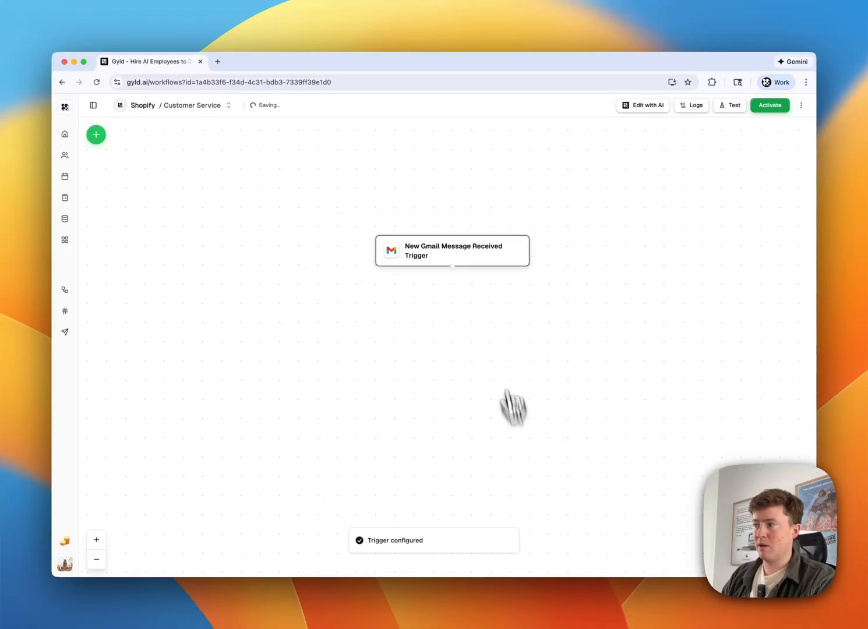
- Move the Gmail trigger higher on the canvas and add a Condition node connected beneath it
left_click_drag(475, 256, 449, 217)
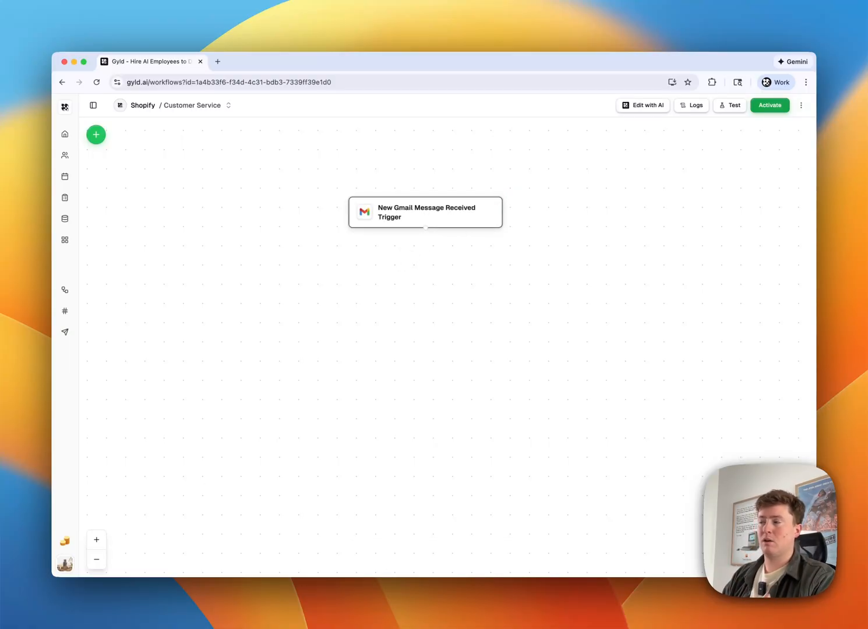
left_click(96, 135)
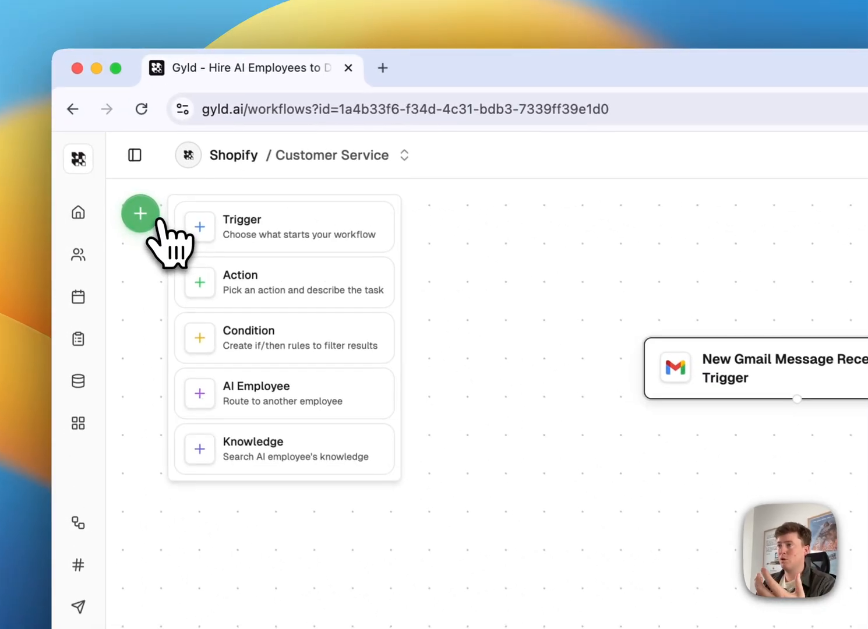
left_click(251, 324)
left_click_drag(533, 442, 564, 336)
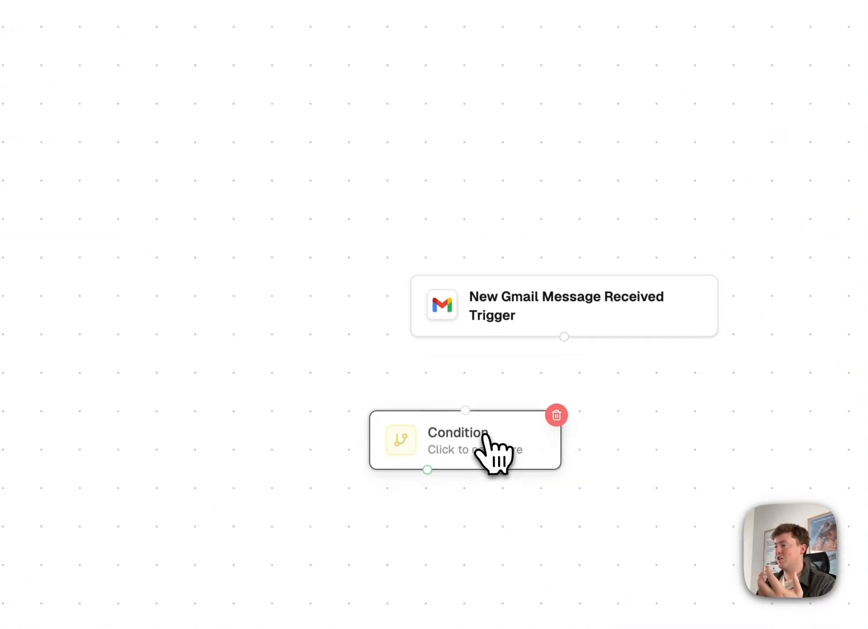
- Set the condition to "If the email is regarding their Joes Flip Flops order." and reposition the trigger and condition nodes
left_click(472, 448)
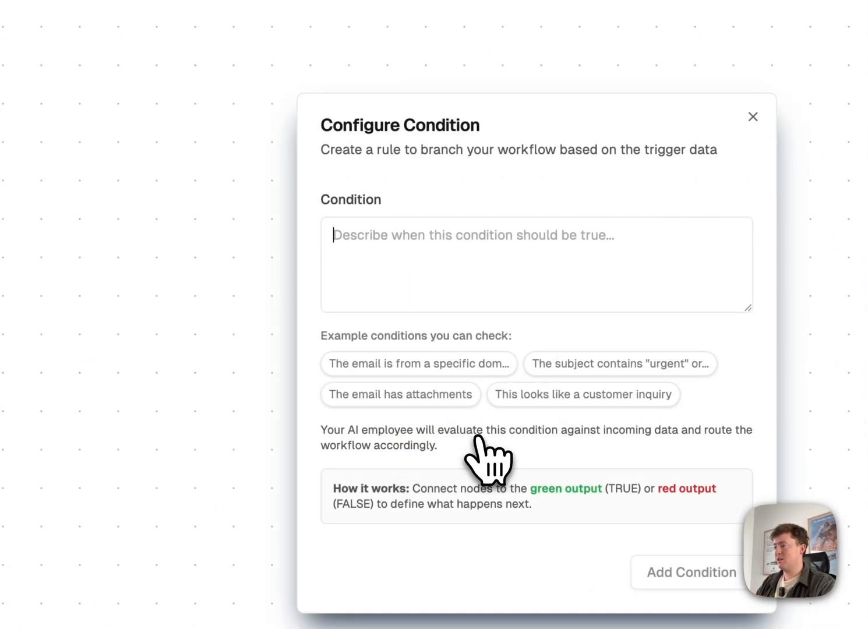
type("If ")
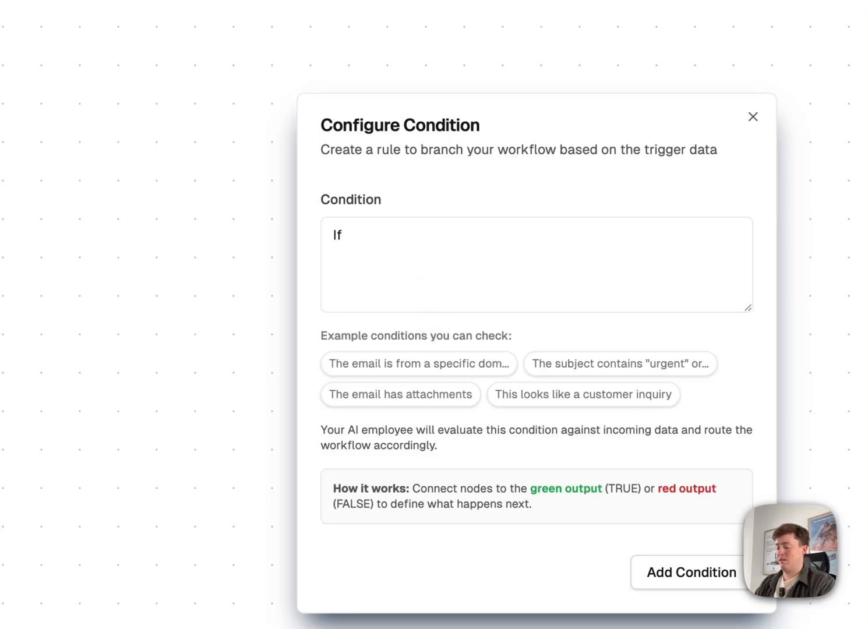
type("the email is regarding their Joes Flip Flops order.")
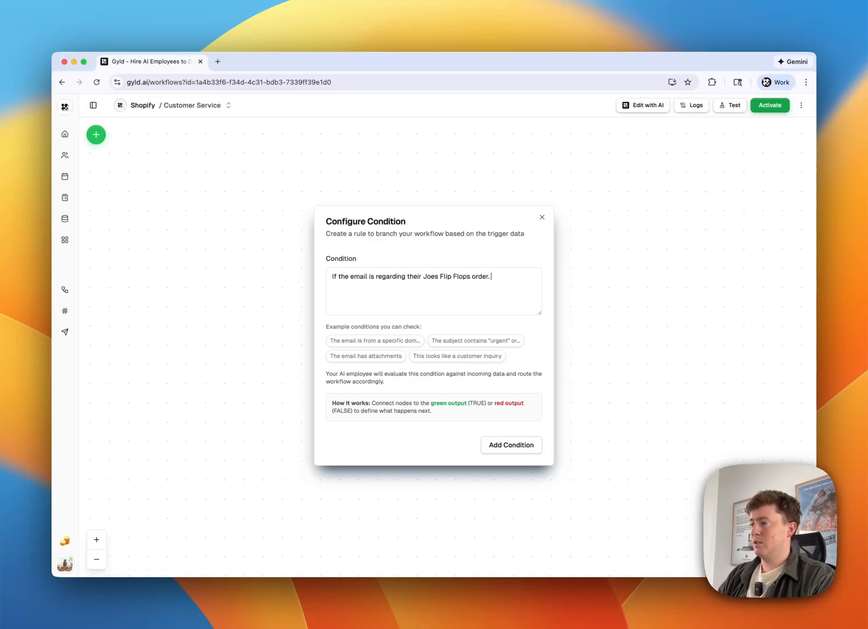
left_click(511, 445)
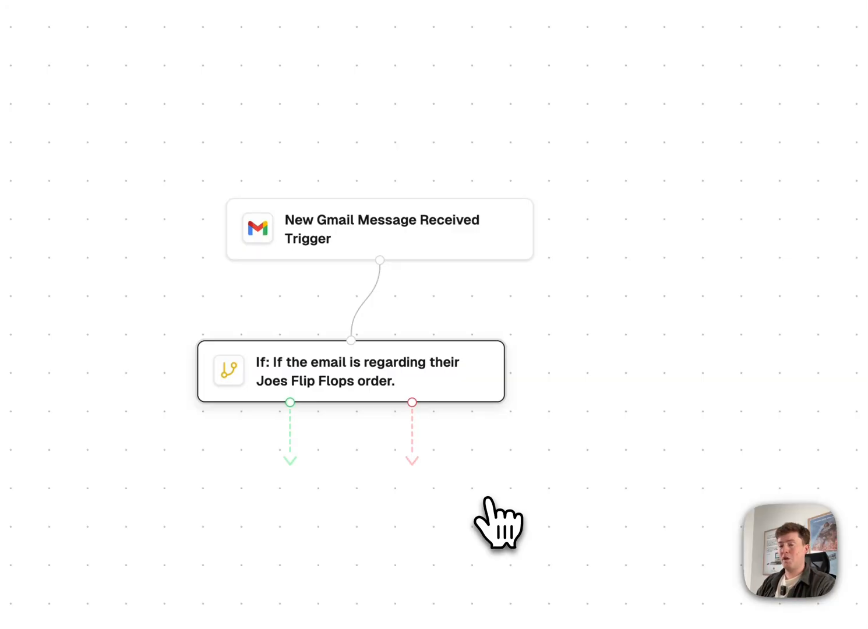
left_click_drag(423, 218, 439, 119)
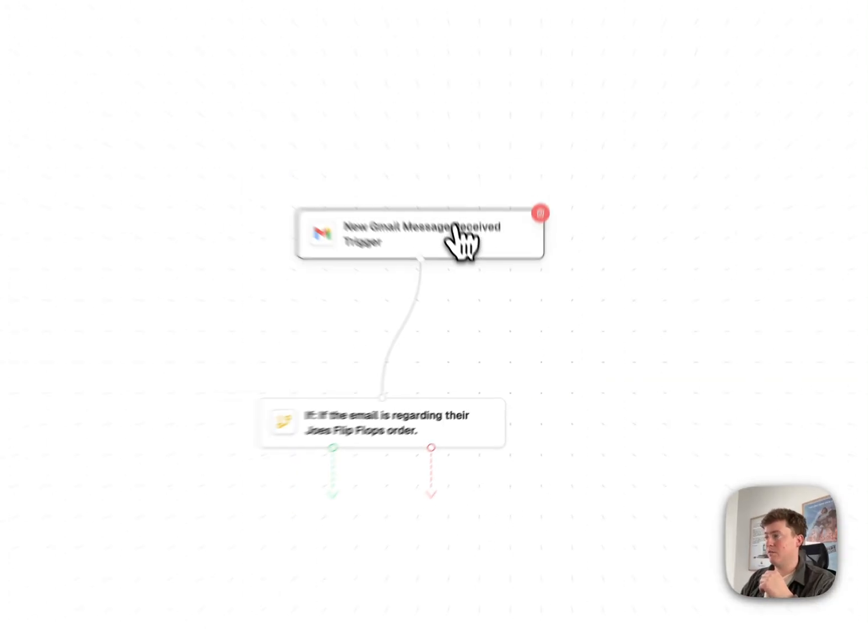
left_click_drag(430, 432, 426, 349)
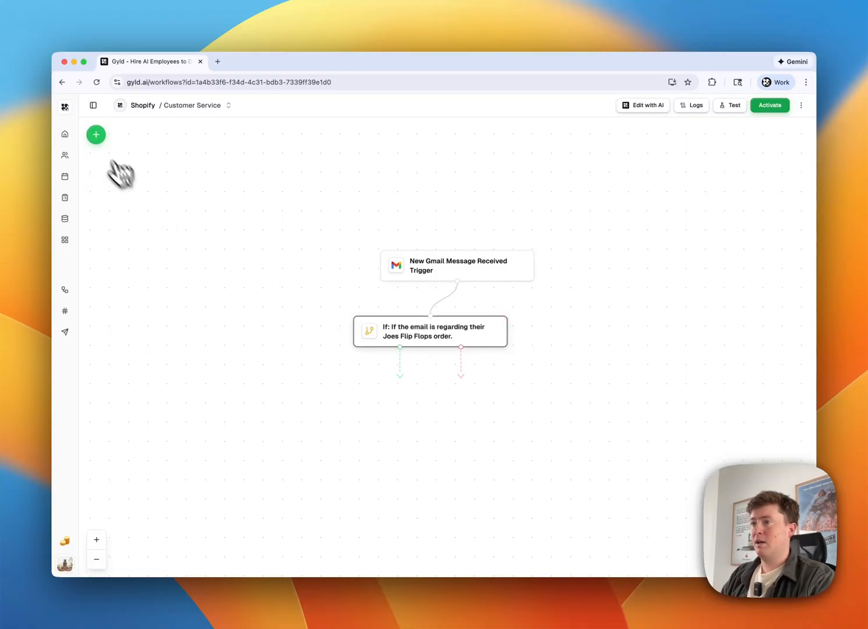
- Add an Action node below the condition and connect it to the condition's TRUE output
left_click(96, 134)
left_click(152, 169)
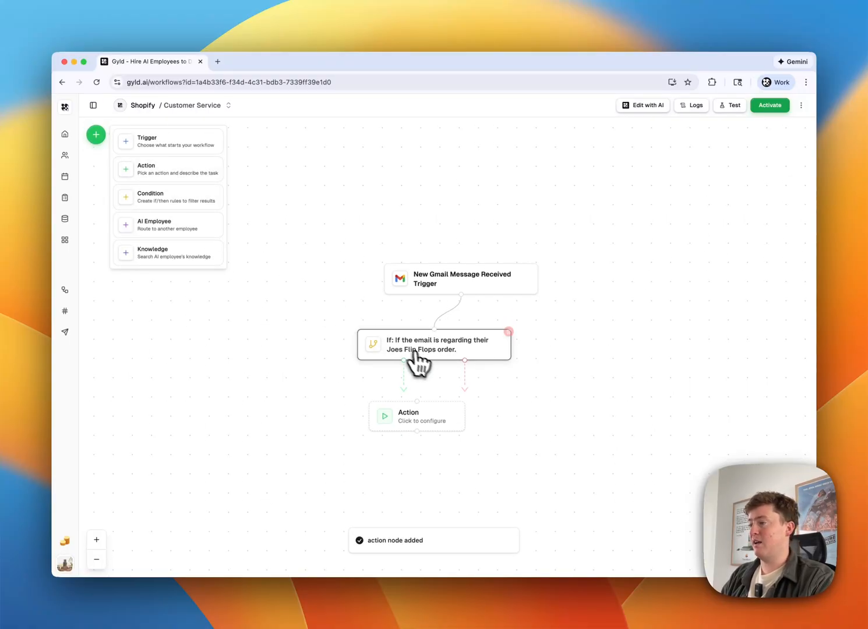
left_click_drag(418, 362, 436, 351)
left_click_drag(428, 413, 423, 410)
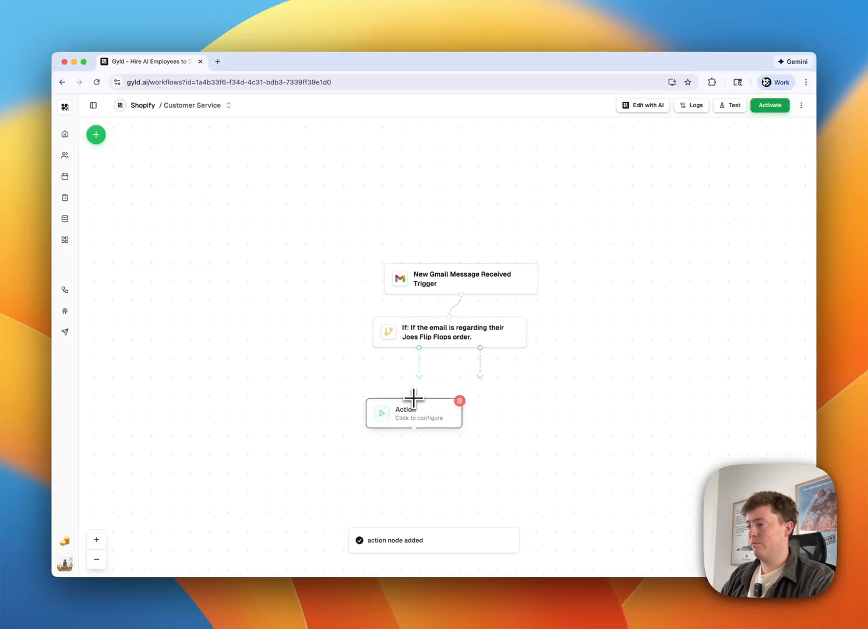
left_click_drag(420, 350, 429, 417)
- Configure the new action as Shopify Get Order with the instruction "Pull the order in for that customer by their email."
left_click(430, 419)
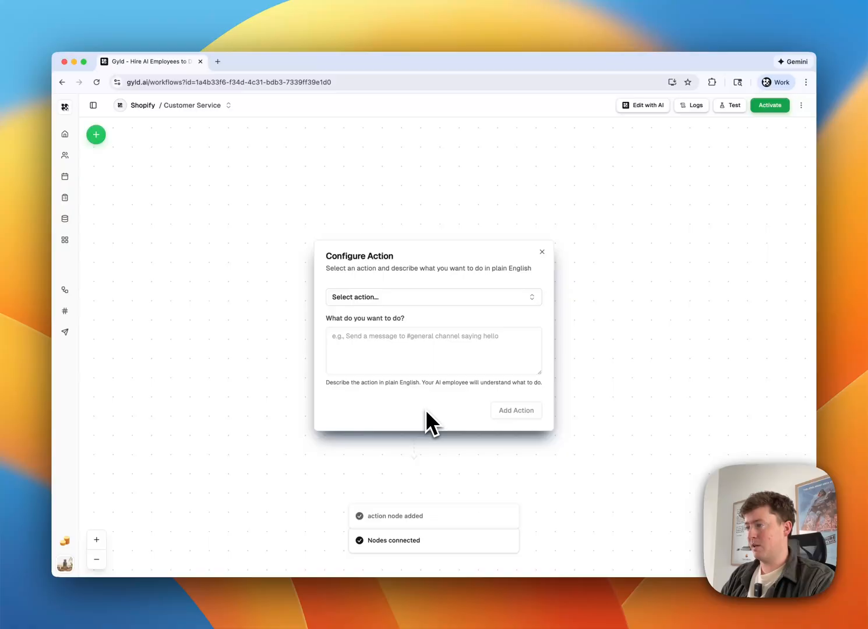
left_click(384, 298)
left_click(379, 339)
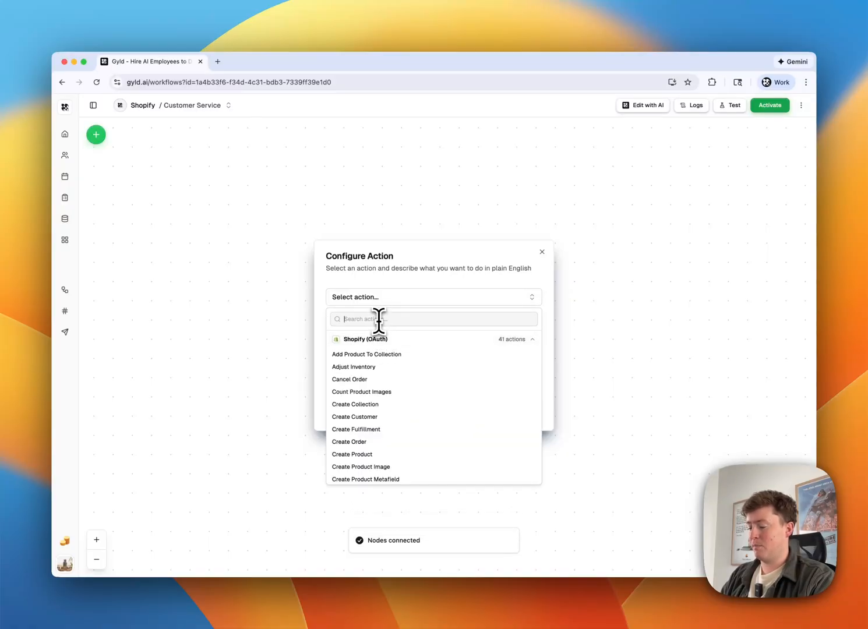
type("Get Order")
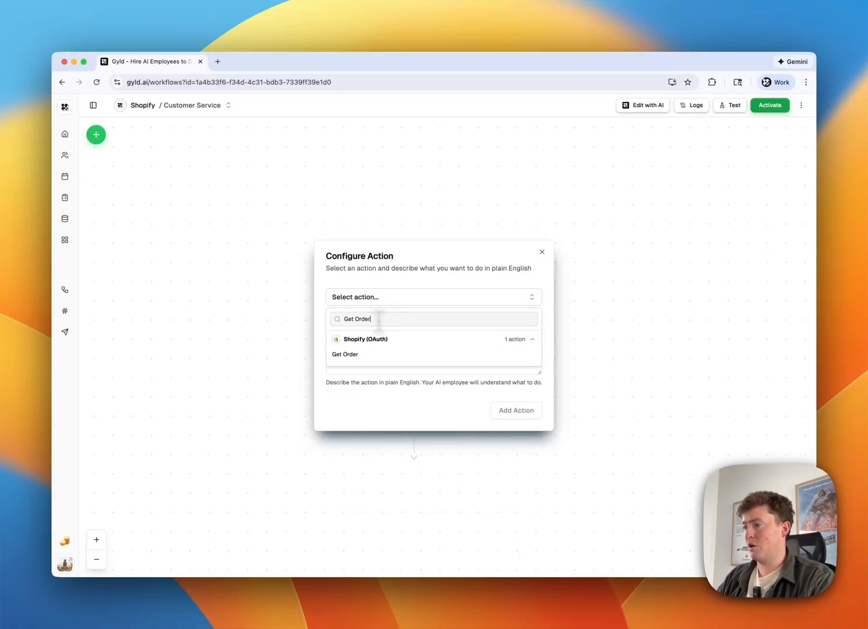
left_click(368, 354)
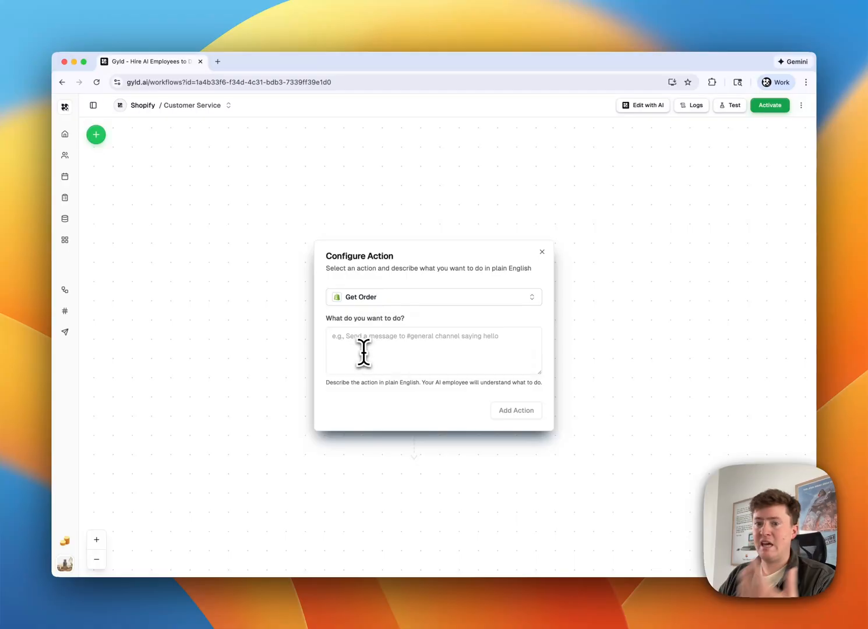
type("PU")
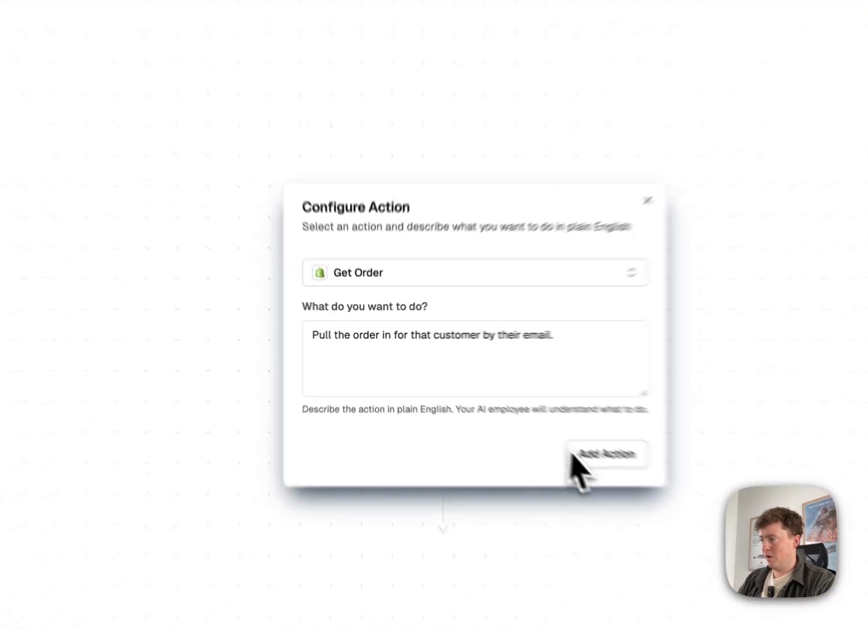
left_click(512, 411)
- Rearrange the Shopify order action and the condition node to tidy up the branch
left_click_drag(540, 474, 537, 452)
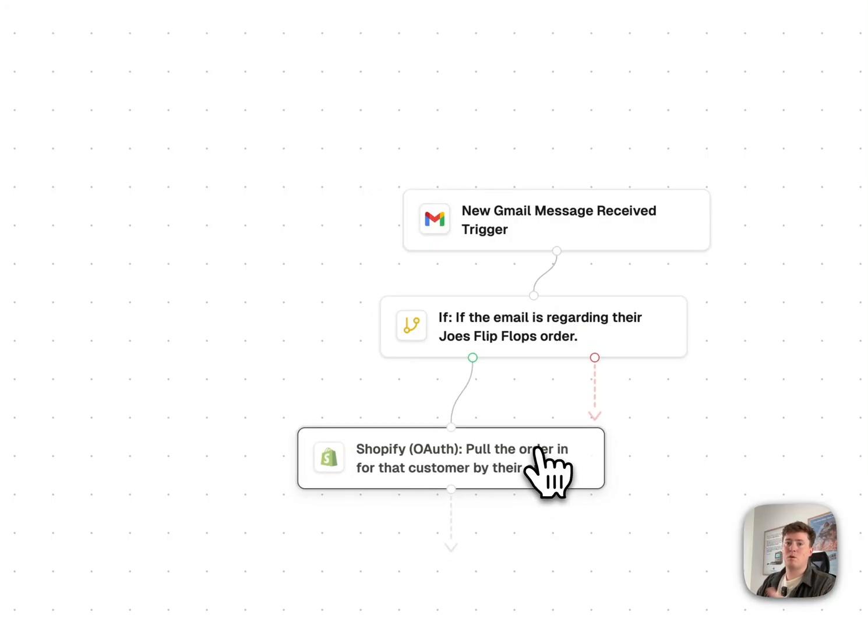
left_click_drag(529, 458, 524, 438)
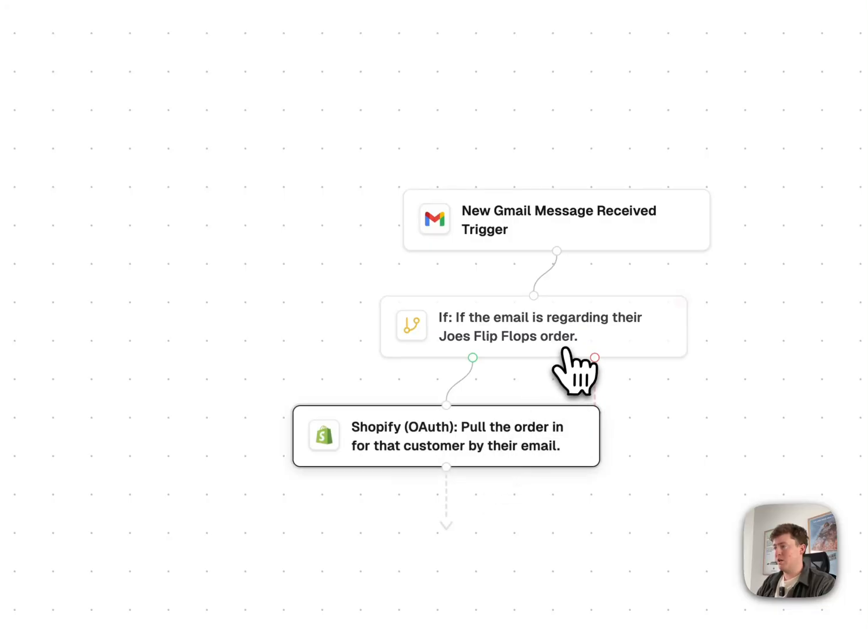
left_click_drag(566, 350, 590, 334)
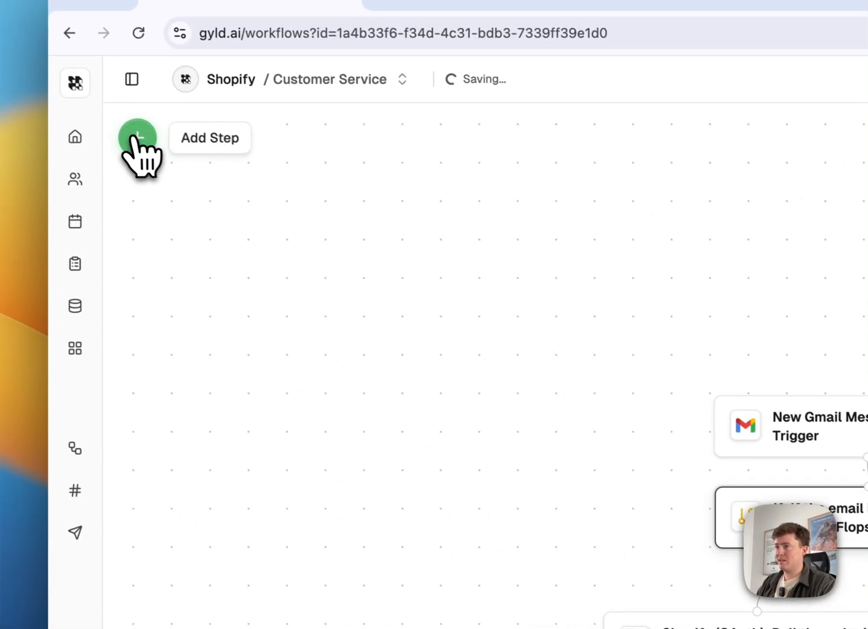
- Add a second Action node and connect it to the output of the Shopify order action
left_click(138, 142)
left_click(233, 207)
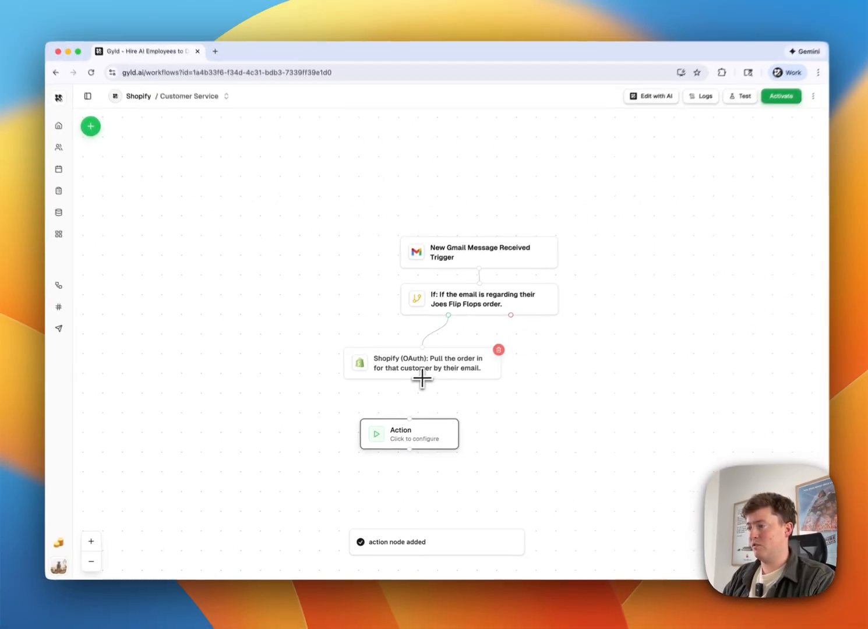
left_click_drag(518, 295, 495, 371)
- Configure the second action as Gmail Draft Reply: "Update the customer on the status of their order and ask if they have any questions."
left_click(504, 396)
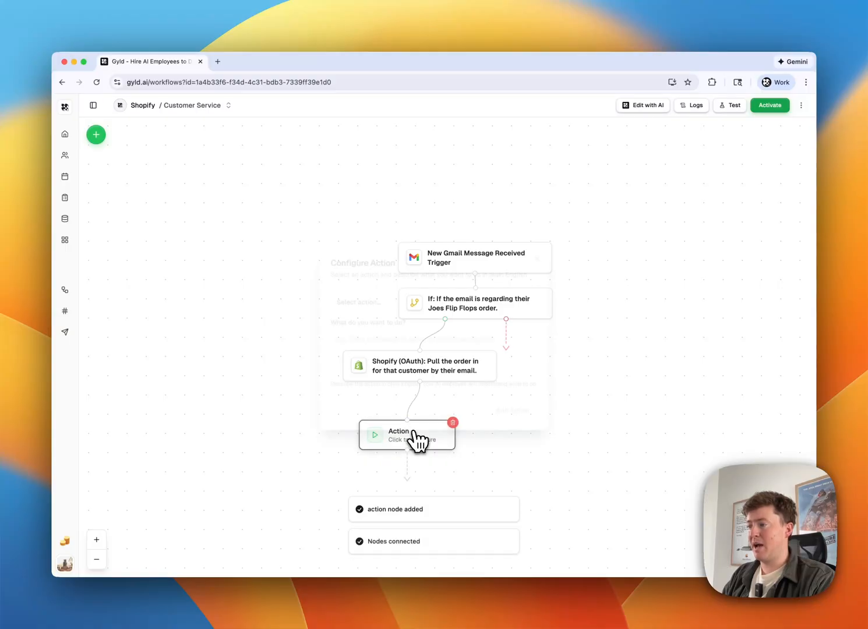
left_click(379, 297)
type("Get Order")
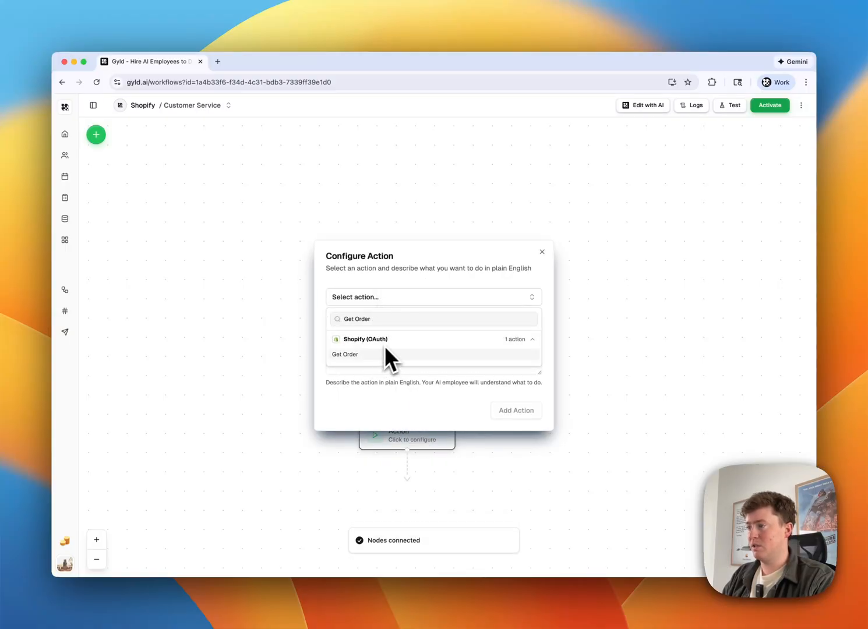
triple_click(498, 321)
key("BackSpace")
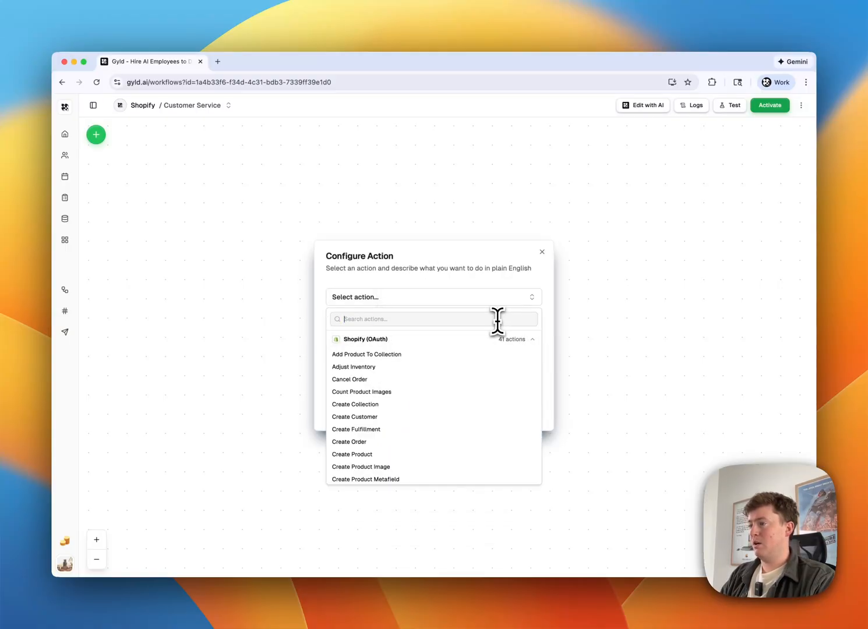
left_click(532, 339)
left_click(510, 357)
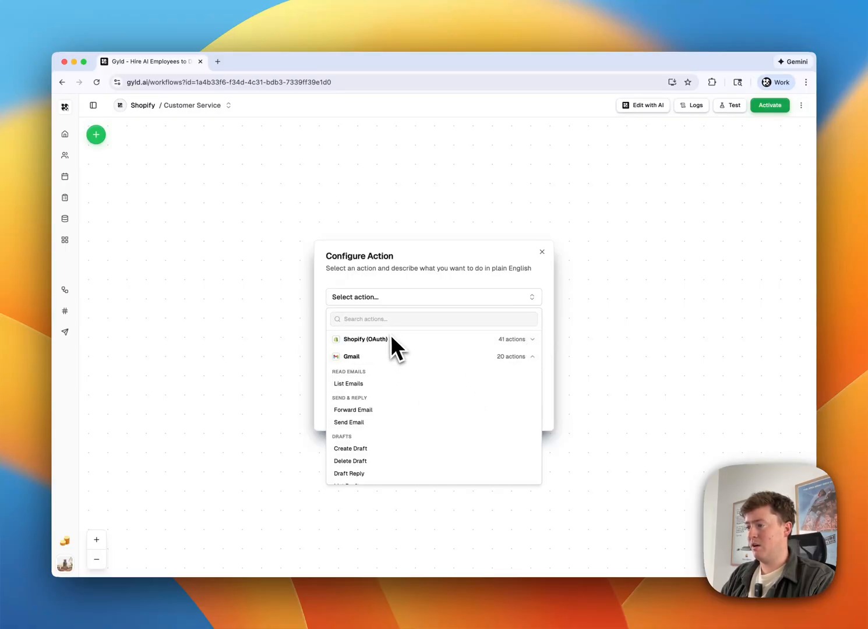
scroll(363, 434, "down", 5)
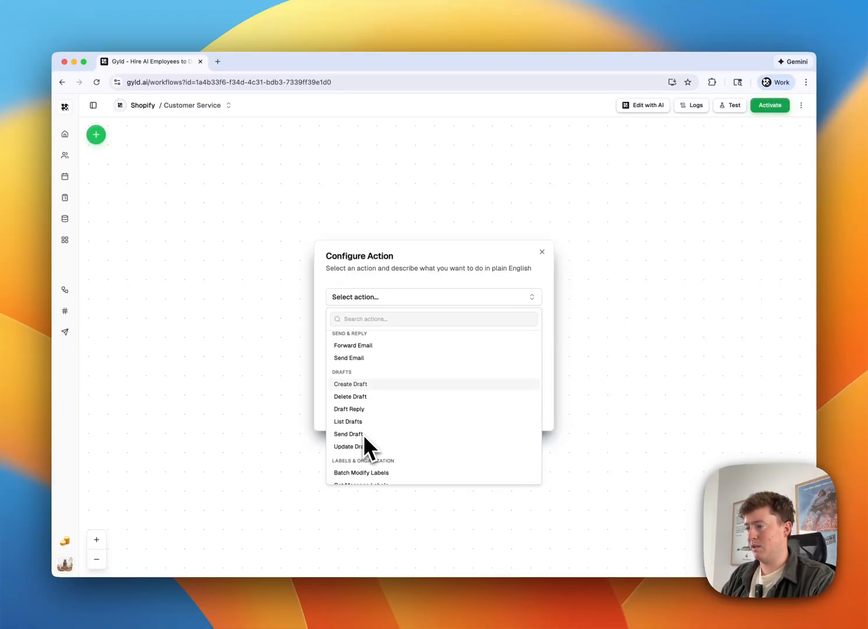
left_click(369, 377)
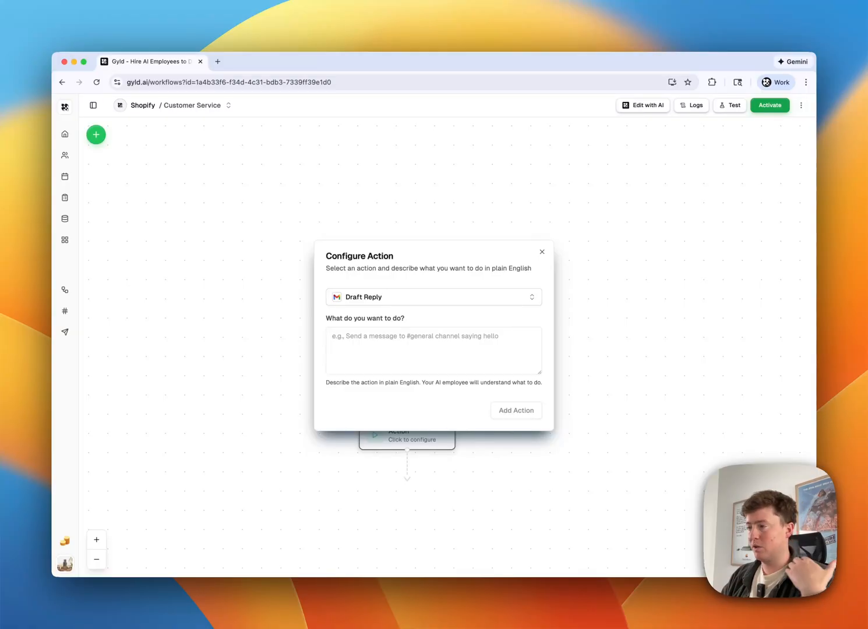
type("Update the customer on the status of their order and ask if they have any questions.")
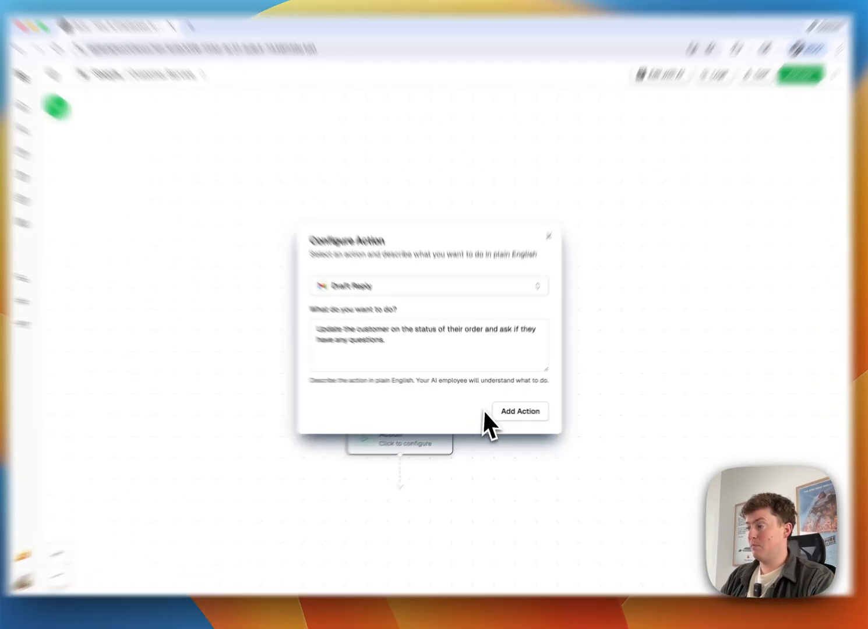
left_click(494, 411)
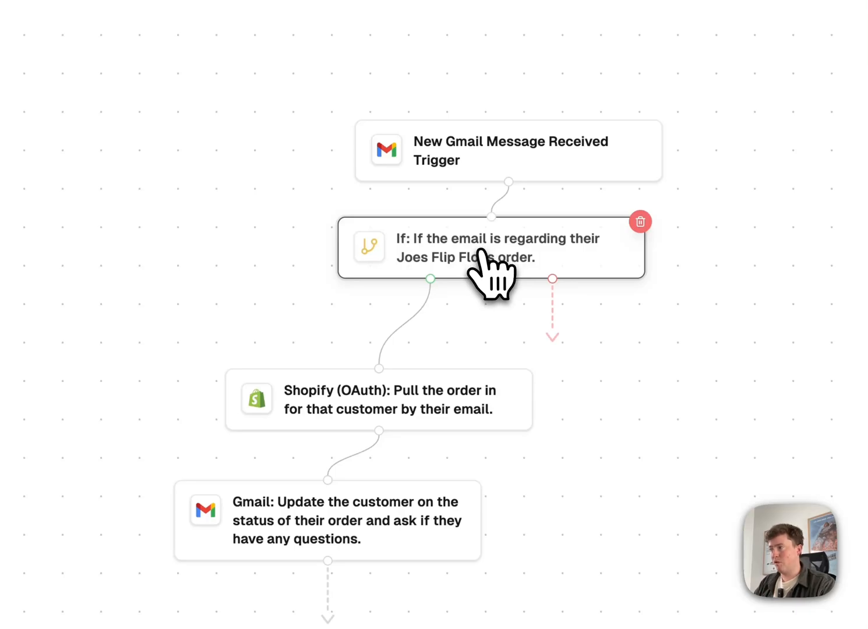
mouse_move(421, 392)
left_mouse_down()
mouse_move(419, 355)
mouse_move(412, 383)
left_mouse_up()
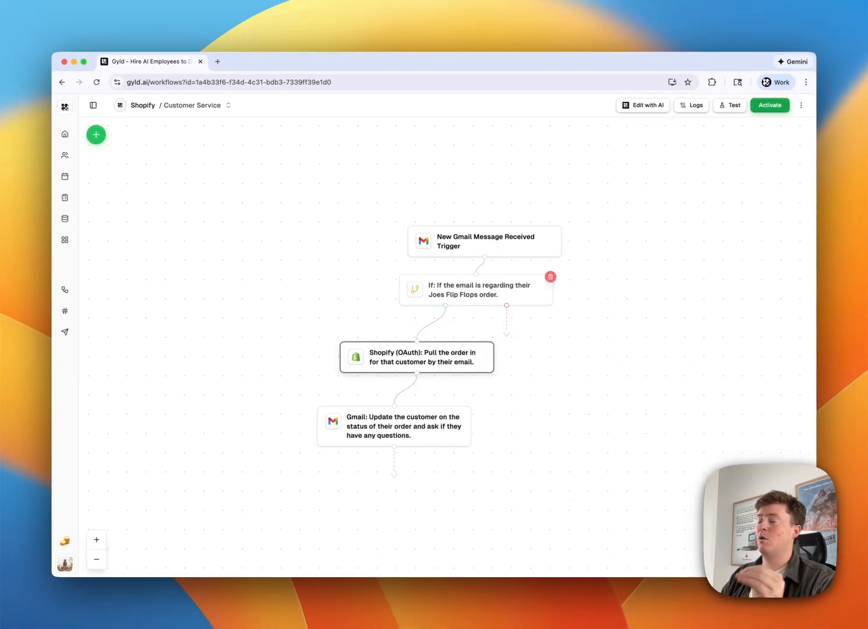
- Add an AI Employee node below the condition's FALSE output, spacing out the surrounding nodes
left_click(96, 134)
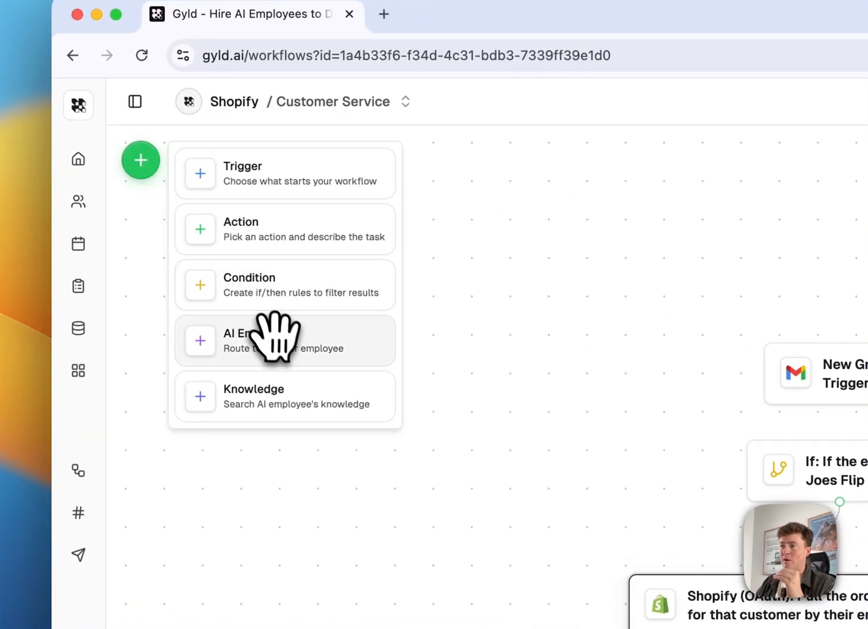
left_click_drag(276, 344, 584, 343)
left_click_drag(459, 351, 452, 376)
left_click_drag(426, 427, 389, 455)
left_click_drag(452, 364, 423, 368)
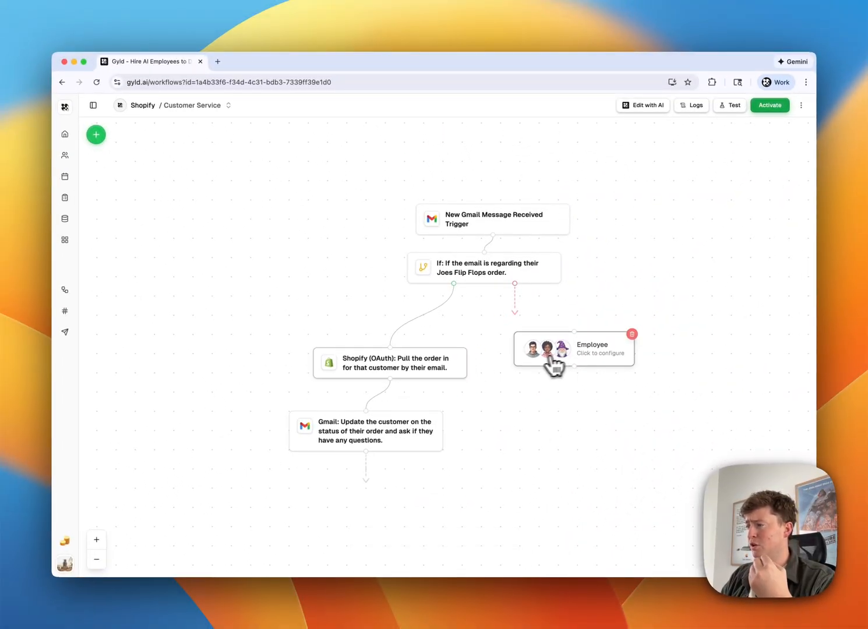
left_click_drag(555, 367, 535, 366)
- Look through the AI employees available for the new Employee node, and delete that node from the workflow
left_click(533, 366)
left_click(420, 304)
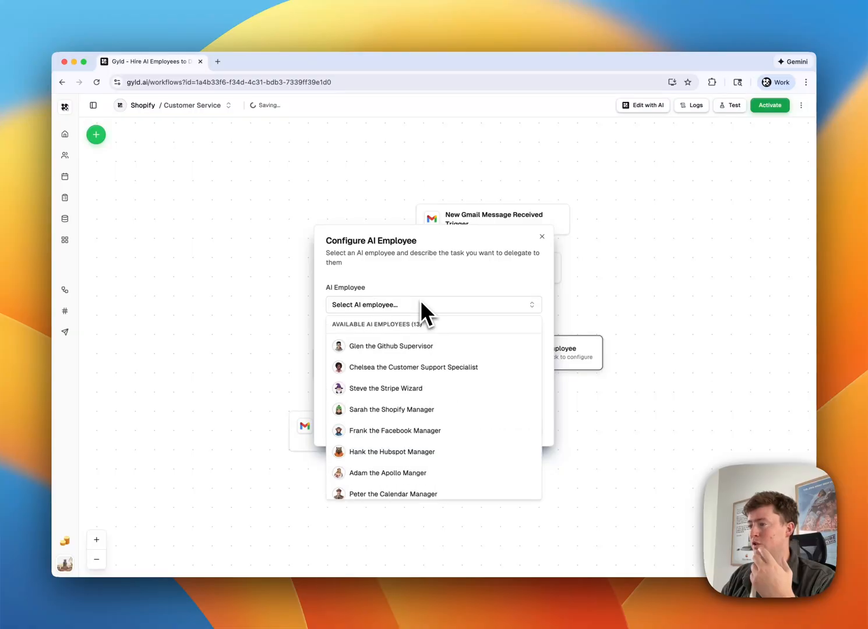
scroll(411, 418, "down", 3)
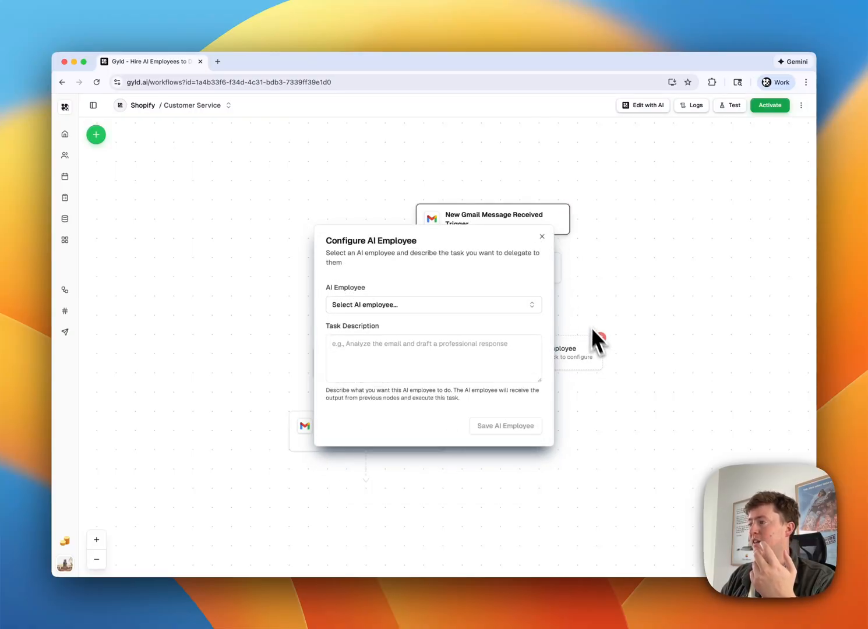
left_click(542, 237)
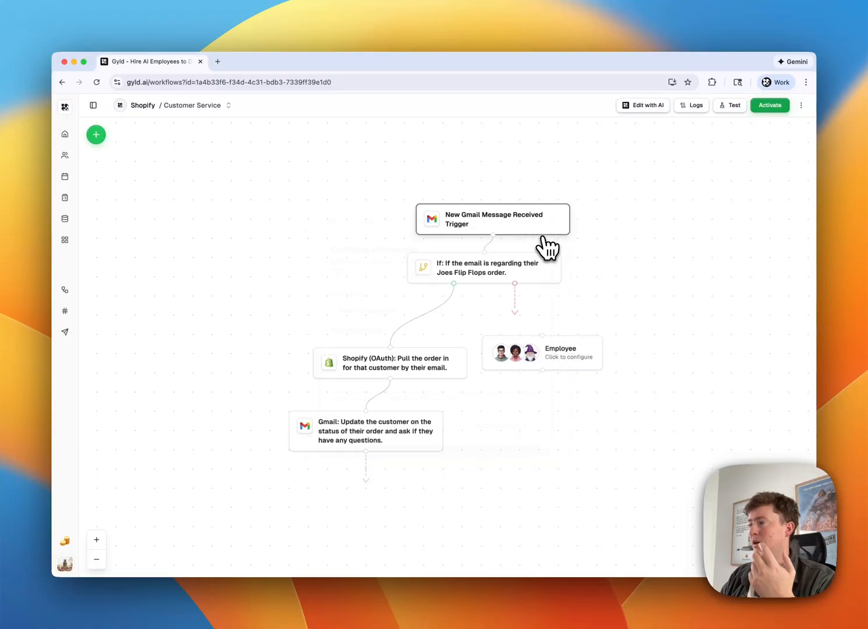
left_click(600, 339)
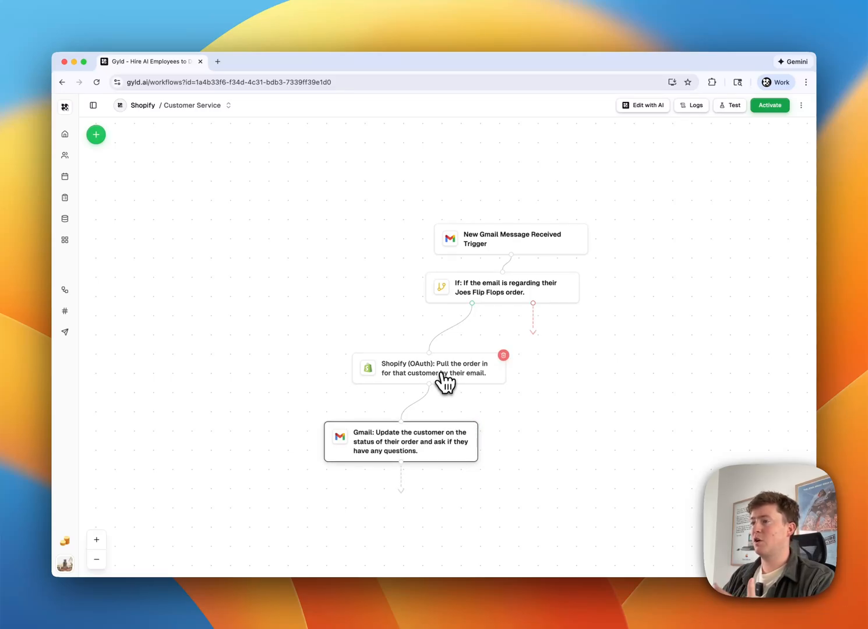
left_click_drag(443, 376, 448, 363)
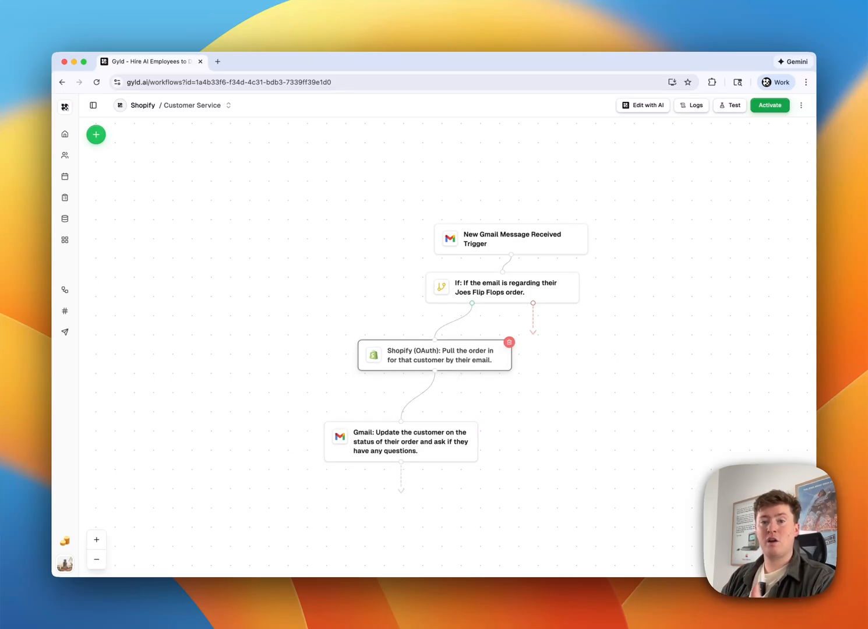